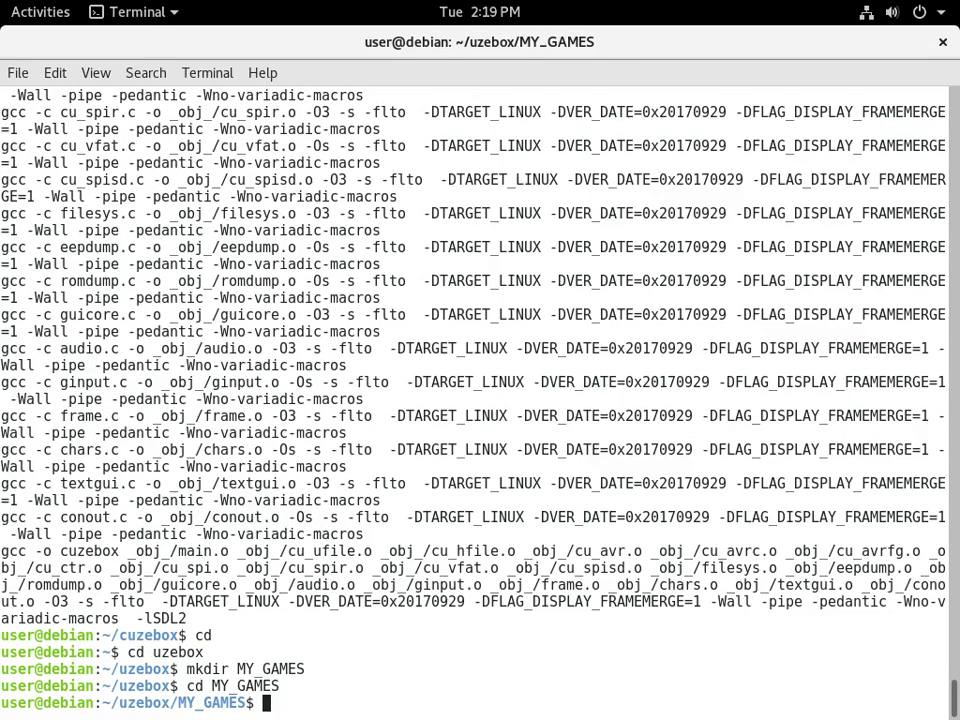
Clone github.com/artcfox/rosegarden_tutorial into MY_GAMES and start a cd into the rosegarden_tutorial folder
text(git clonge)
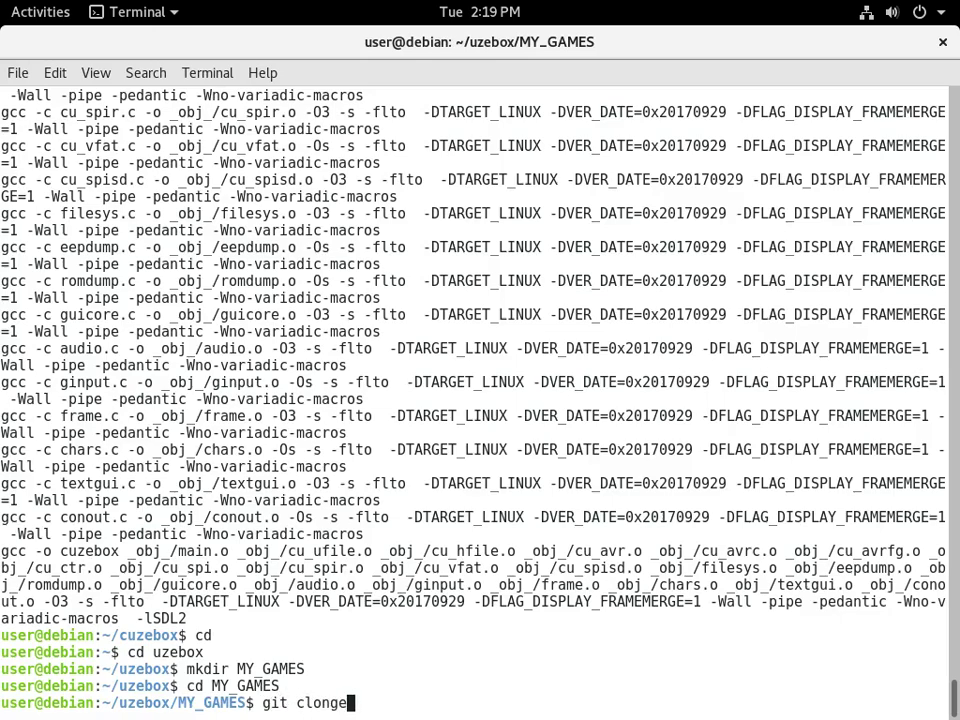
key(BackSpace)
key(BackSpace)
text(e https://gith)
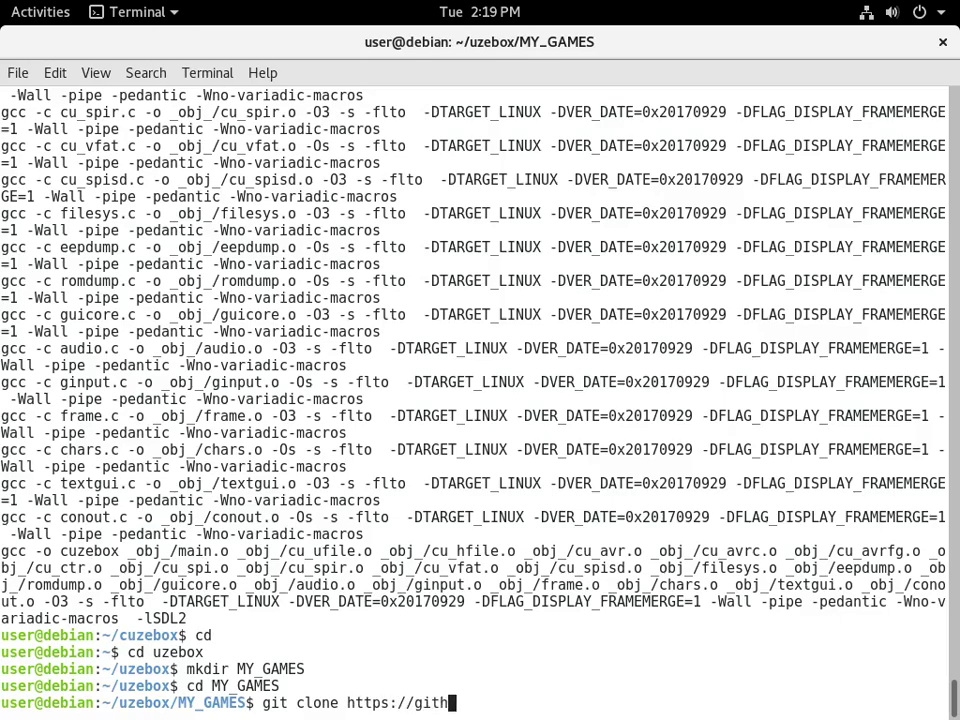
text(ub.com/artc)
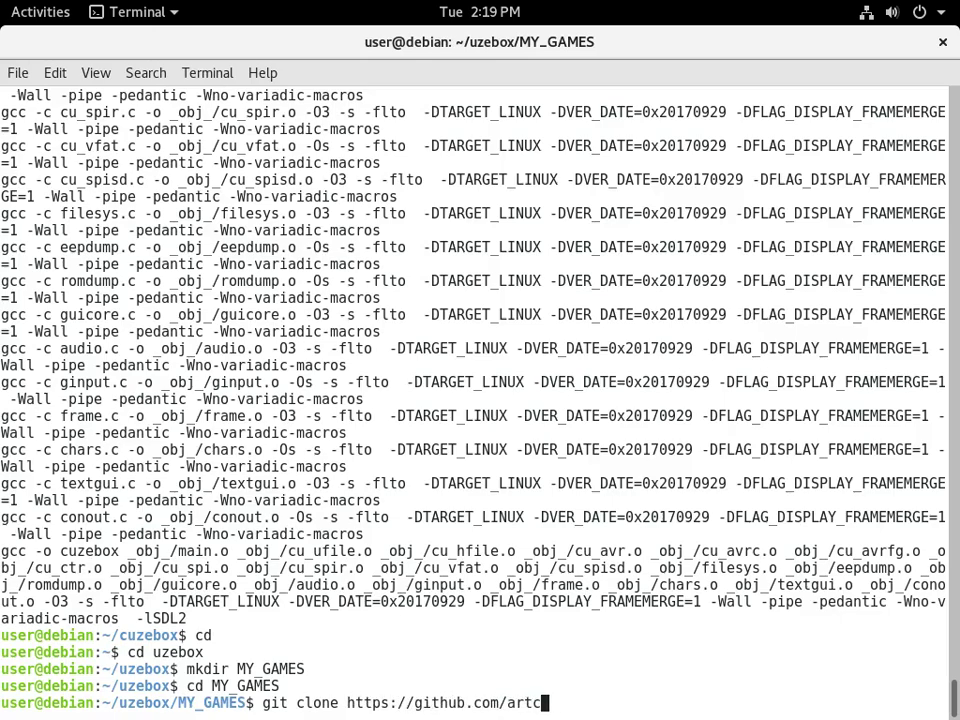
text(fox/rosegar)
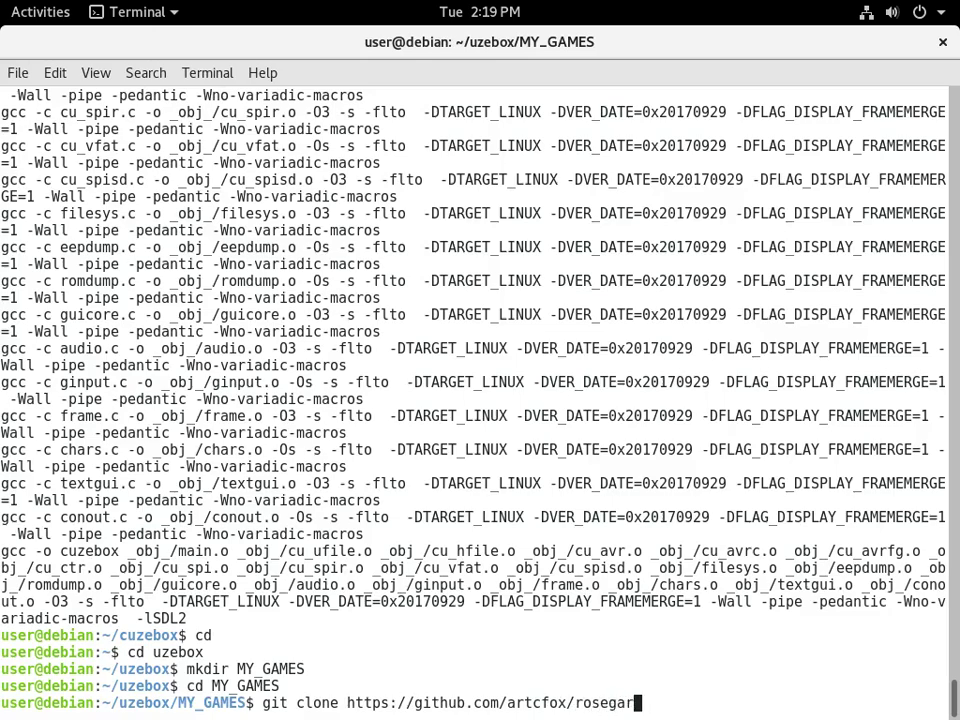
text(den_tutorial)
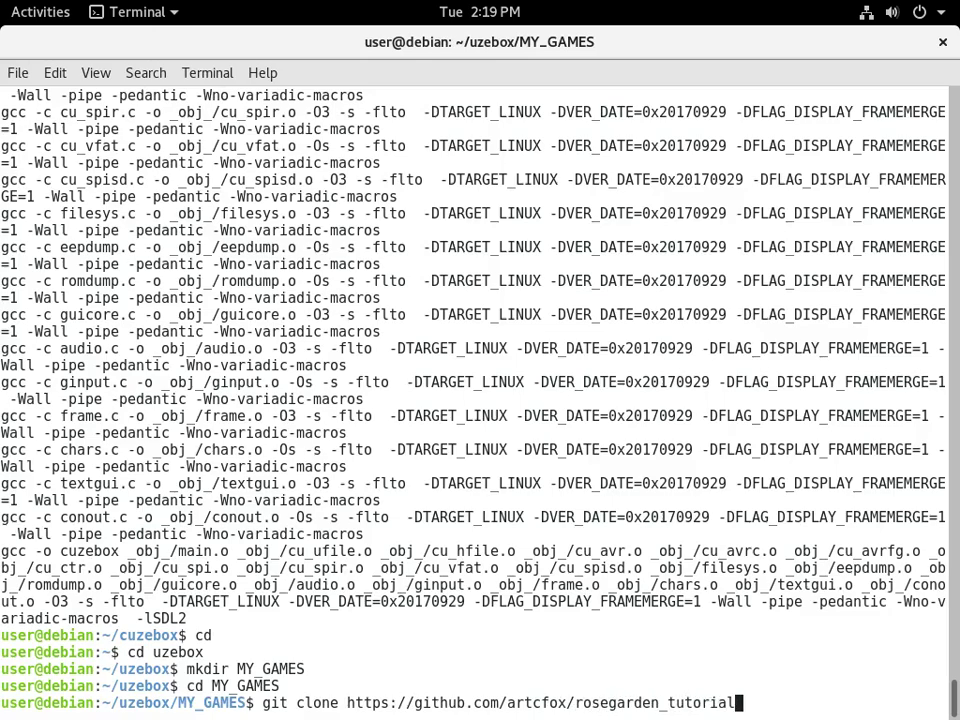
key(Return)
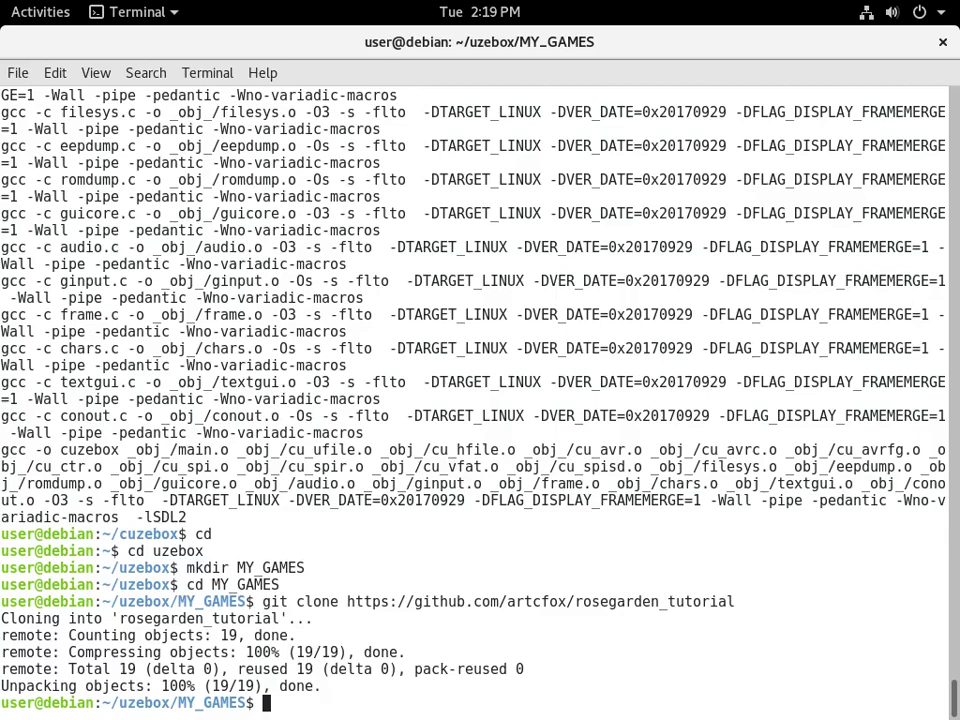
text(cd ro)
key(Tab)
Enter the rosegarden_tutorial folder and list its files with ls
key(Return)
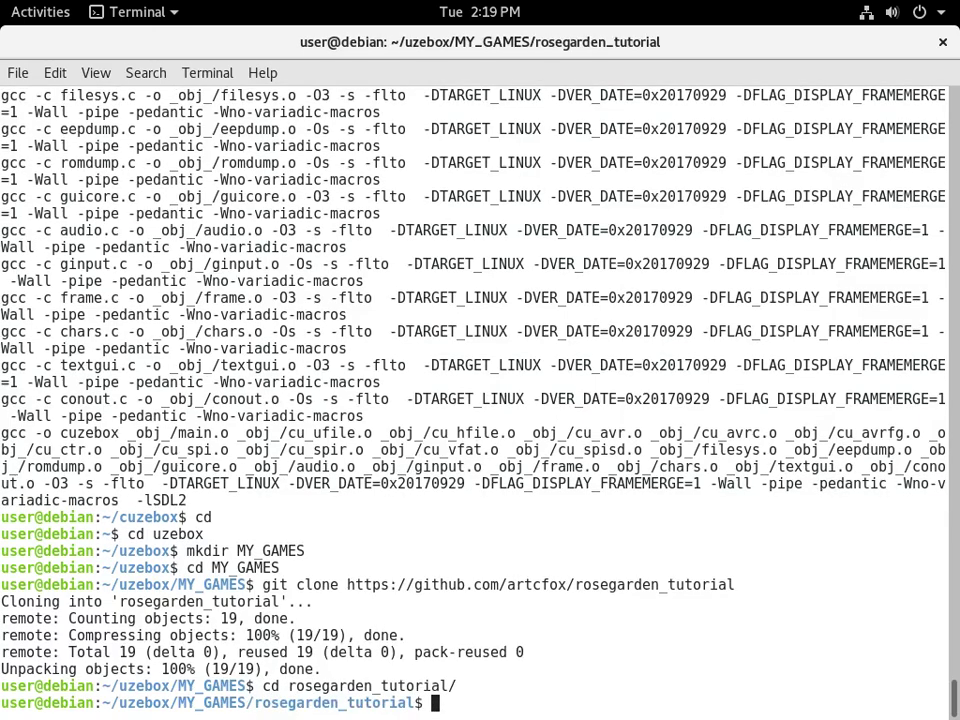
text(ls)
key(Return)
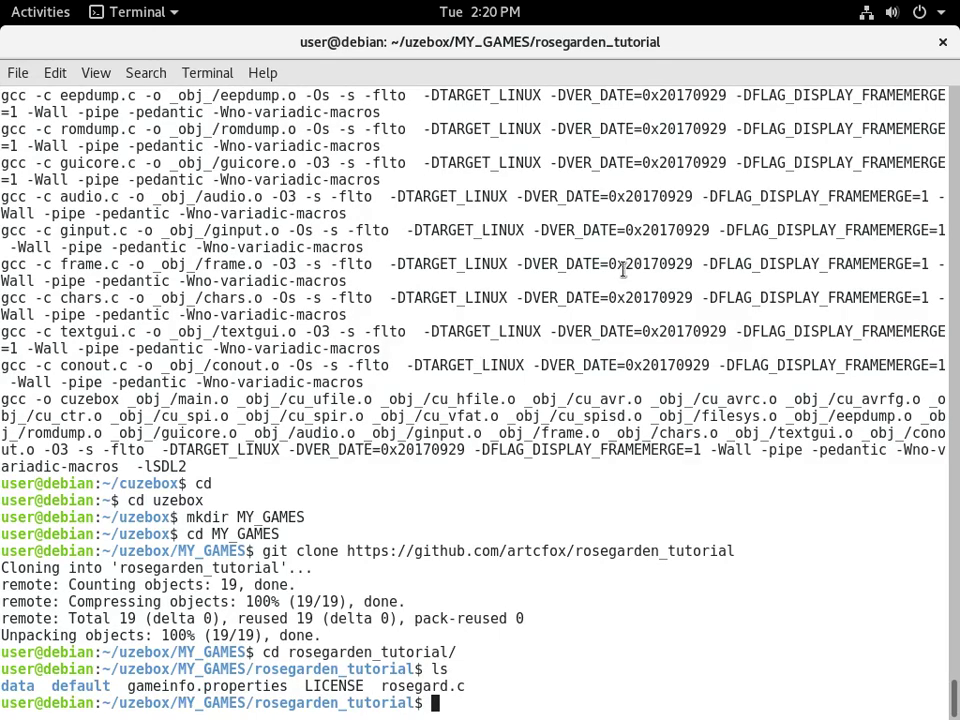
Print rosegard.c and highlight its InitMusicPlayer(patches); line
text(cat ro)
key(Tab)
key(Return)
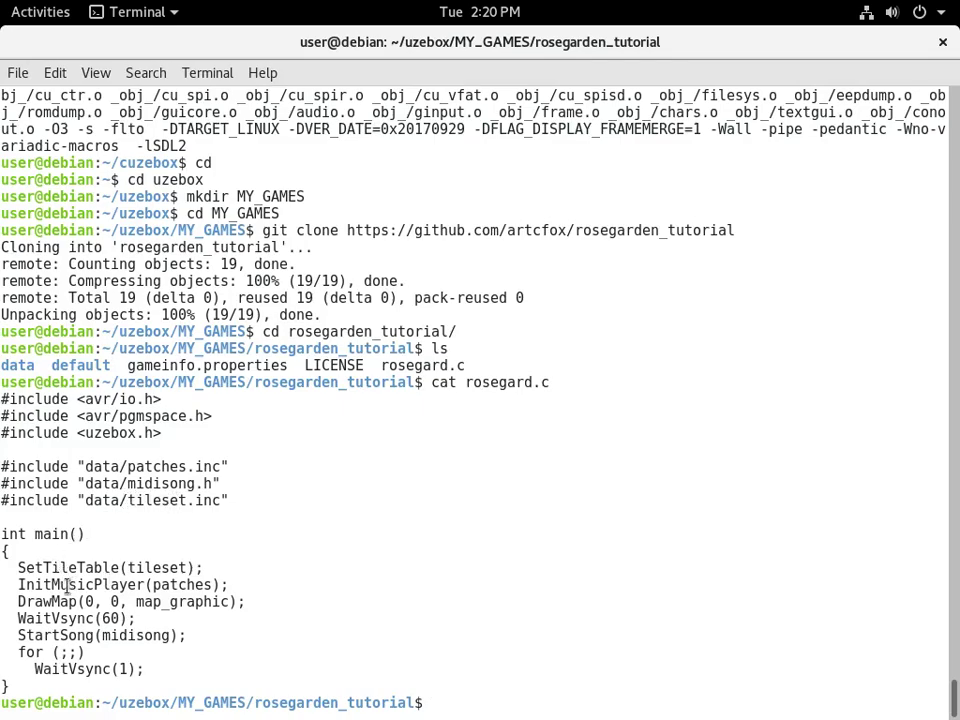
drag(14, 584, 223, 583)
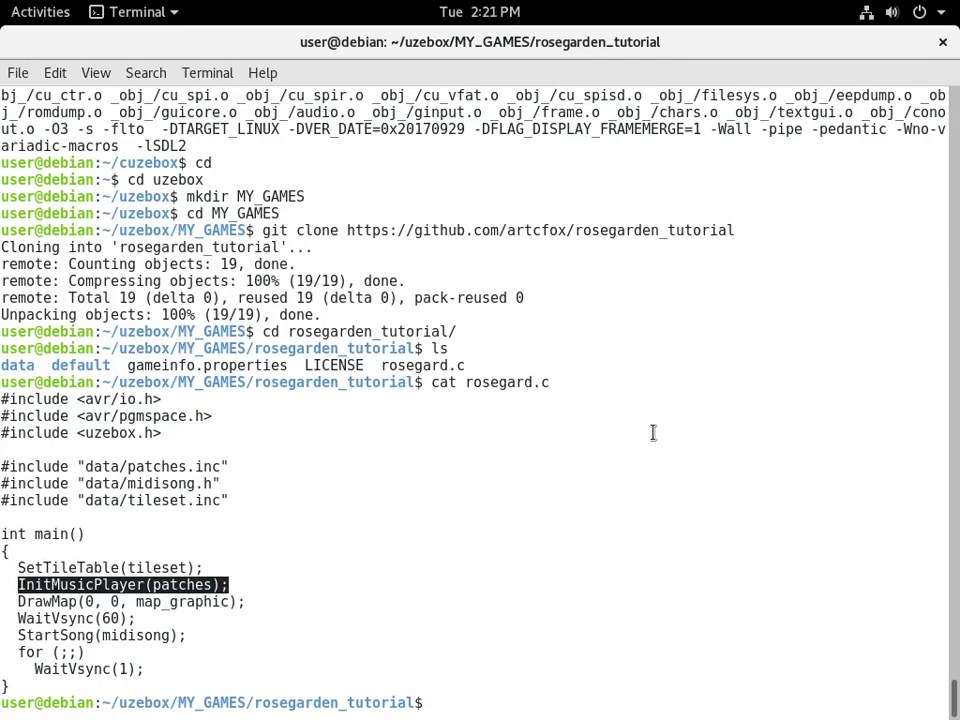
Print data/patches.inc and scroll through its flute, square_piano, pizzicato and percussion patches
text(cat data/pa)
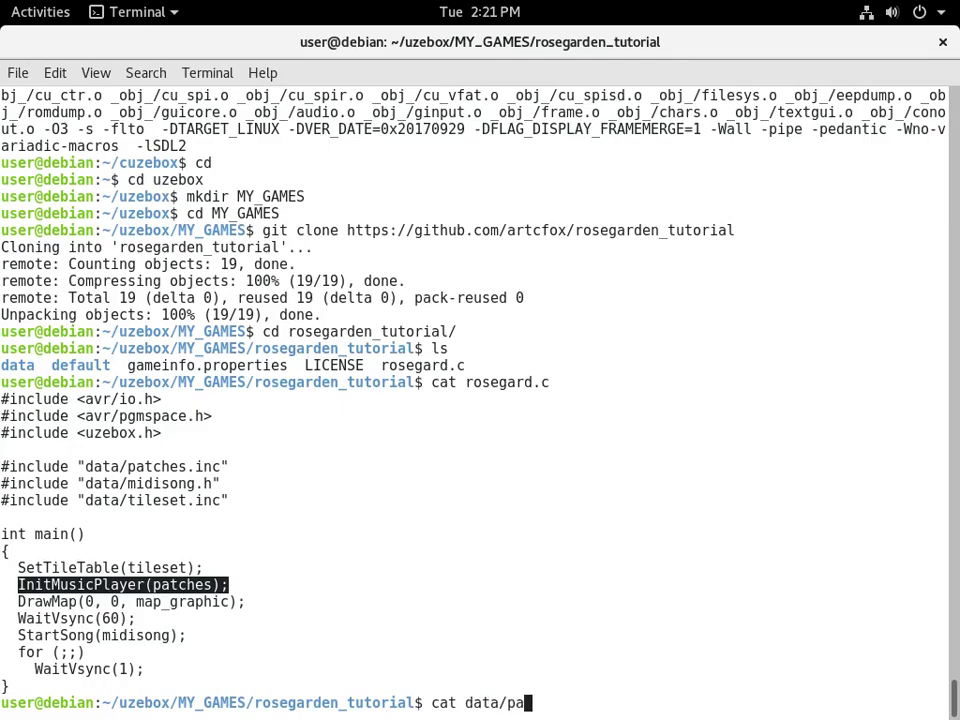
text(tc)
key(Tab)
key(Return)
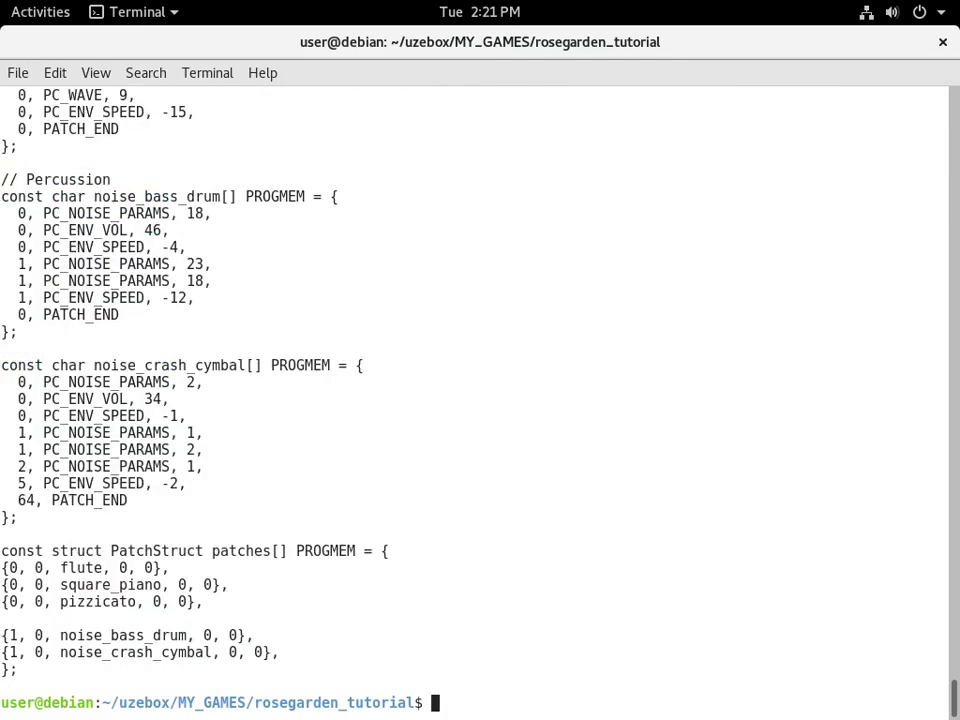
scroll(640, 398, up, 8)
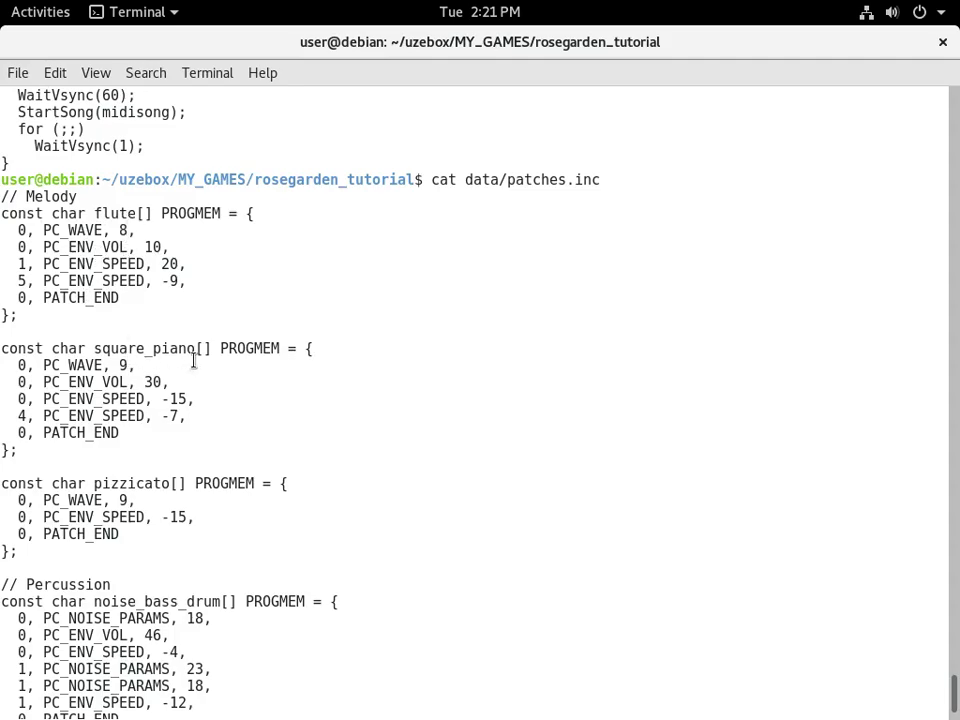
scroll(155, 490, down, 3)
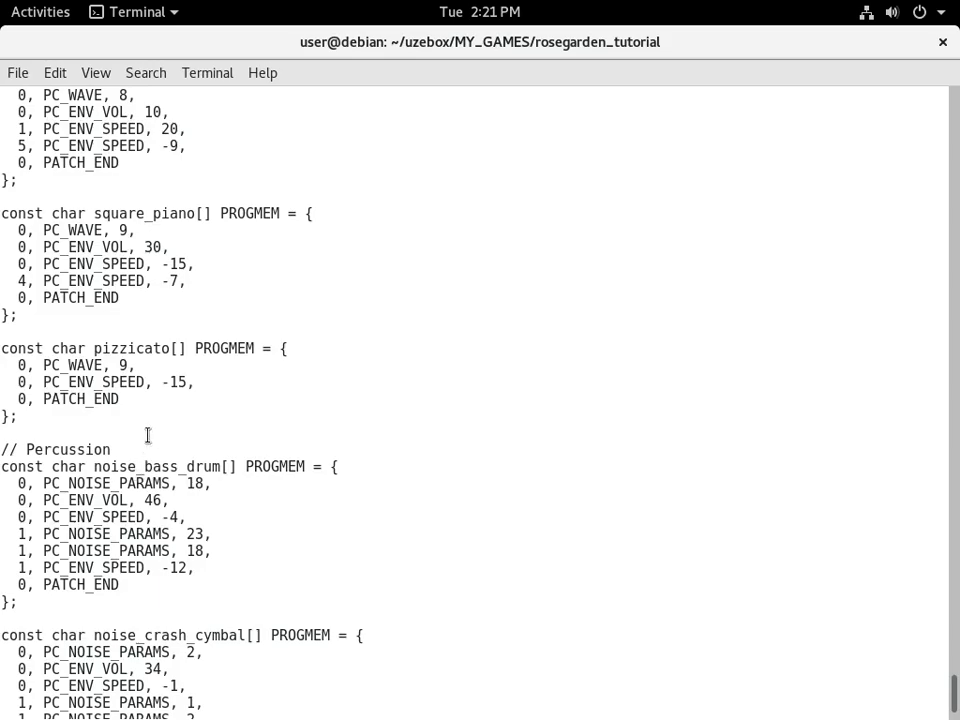
scroll(118, 382, down, 2)
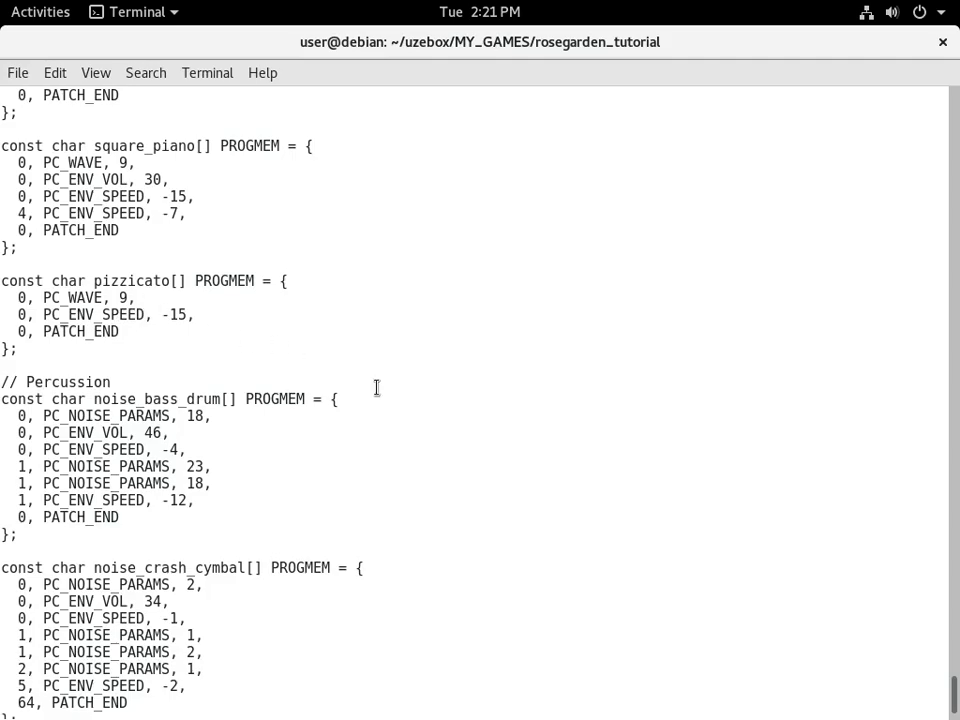
scroll(394, 429, down, 2)
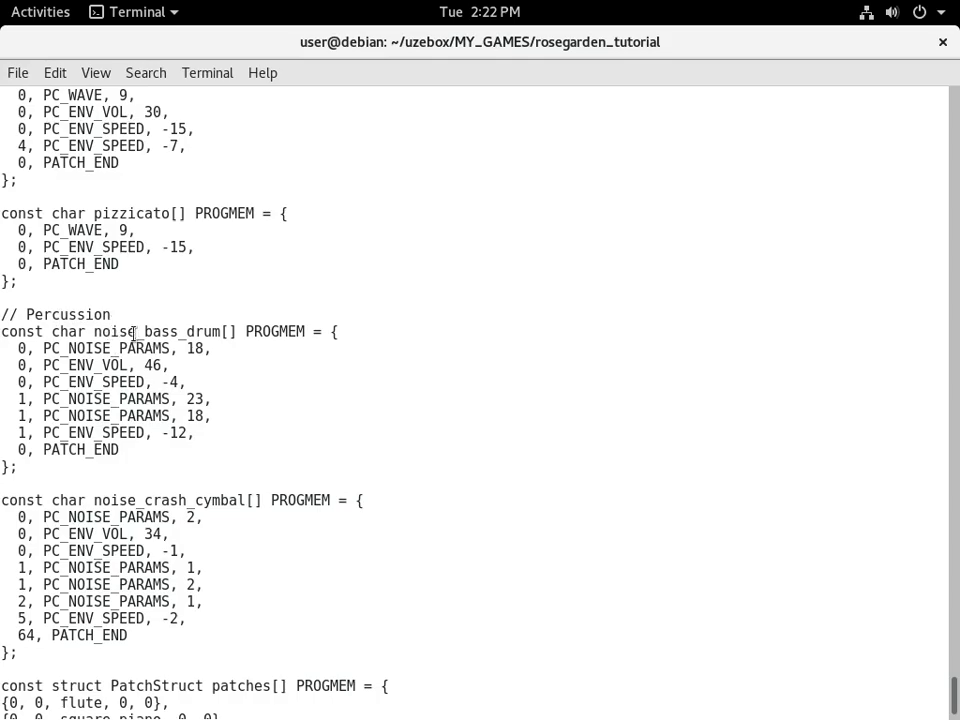
scroll(448, 521, down, 3)
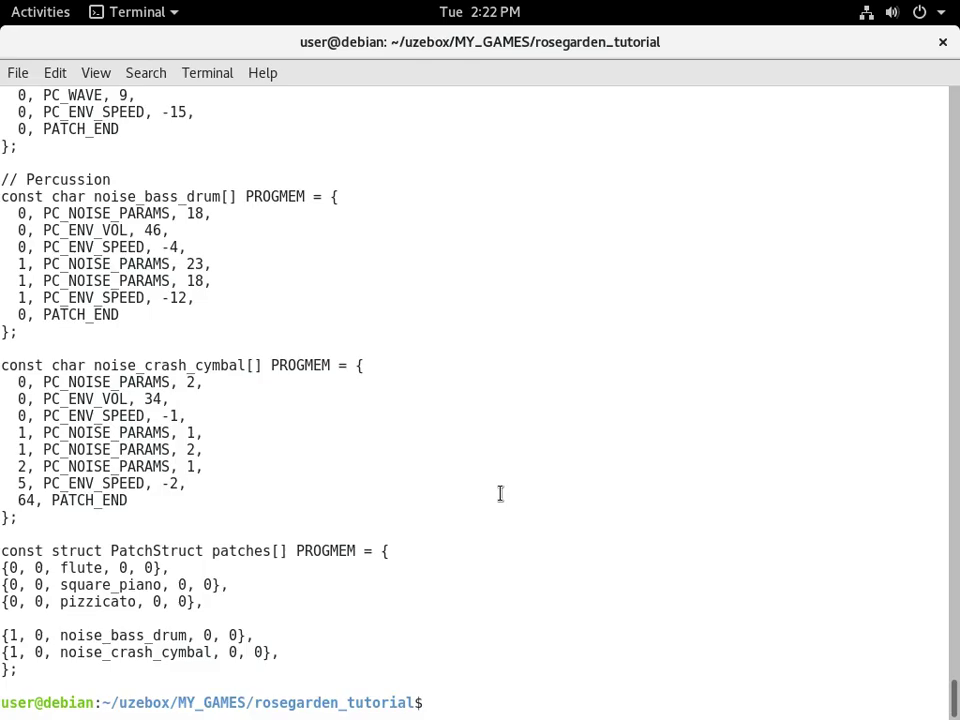
Print default/Makefile and scroll up to its Kernel settings section
text(cat de)
key(Tab)
text(Ma)
key(Tab)
key(Return)
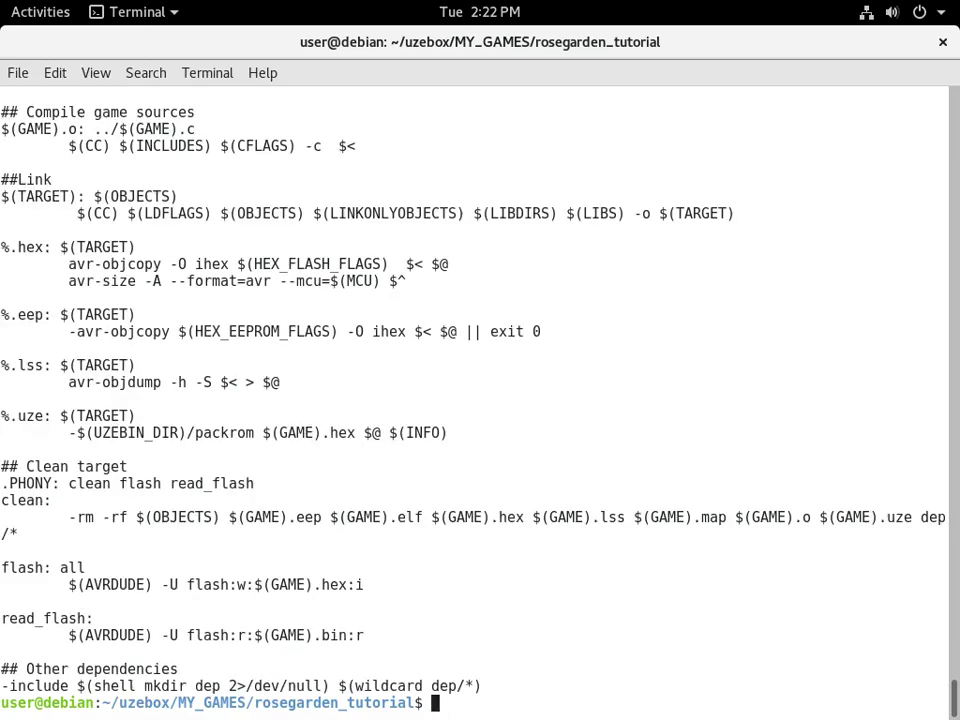
scroll(540, 472, up, 15)
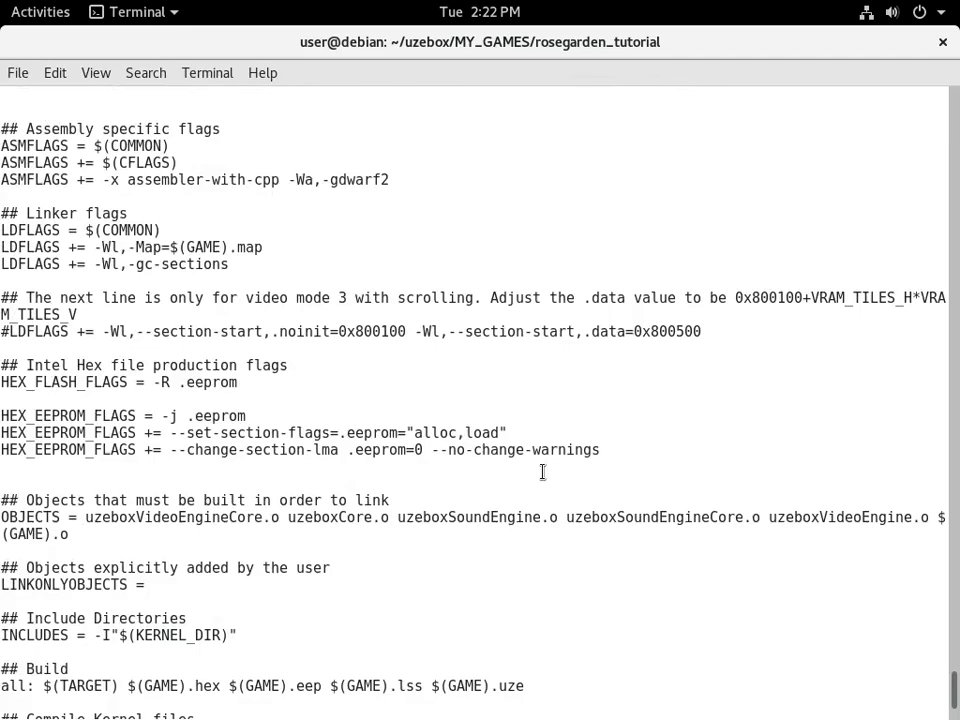
scroll(542, 472, up, 15)
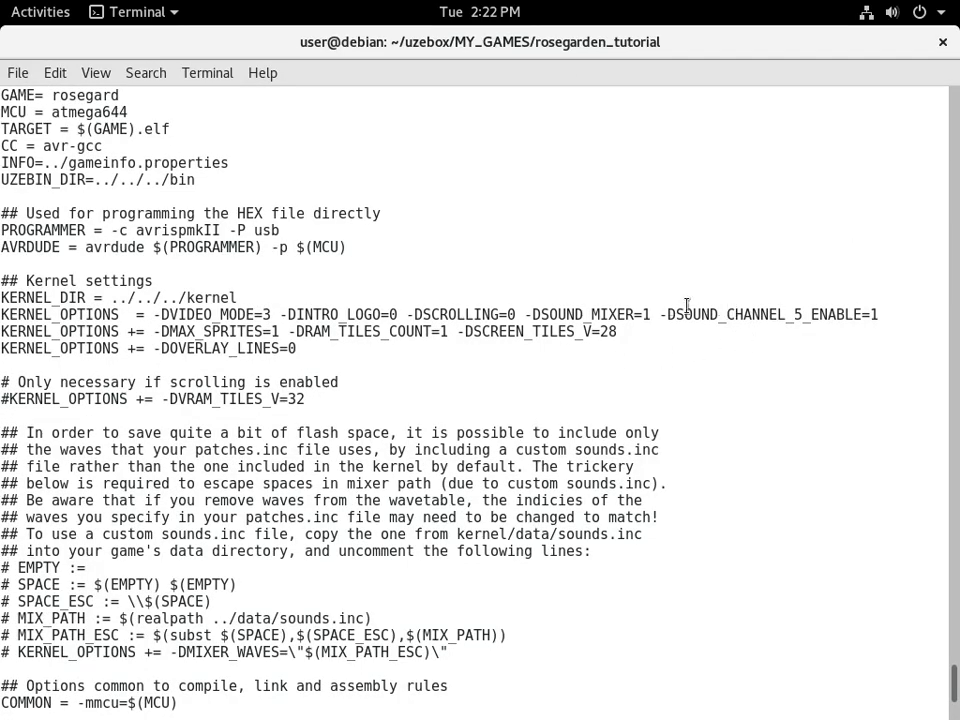
Highlight the -DSOUND_MIXER=1 and -DSOUND_CHANNEL_5_ENABLE=1 kernel options
drag(524, 314, 660, 316)
click(874, 314)
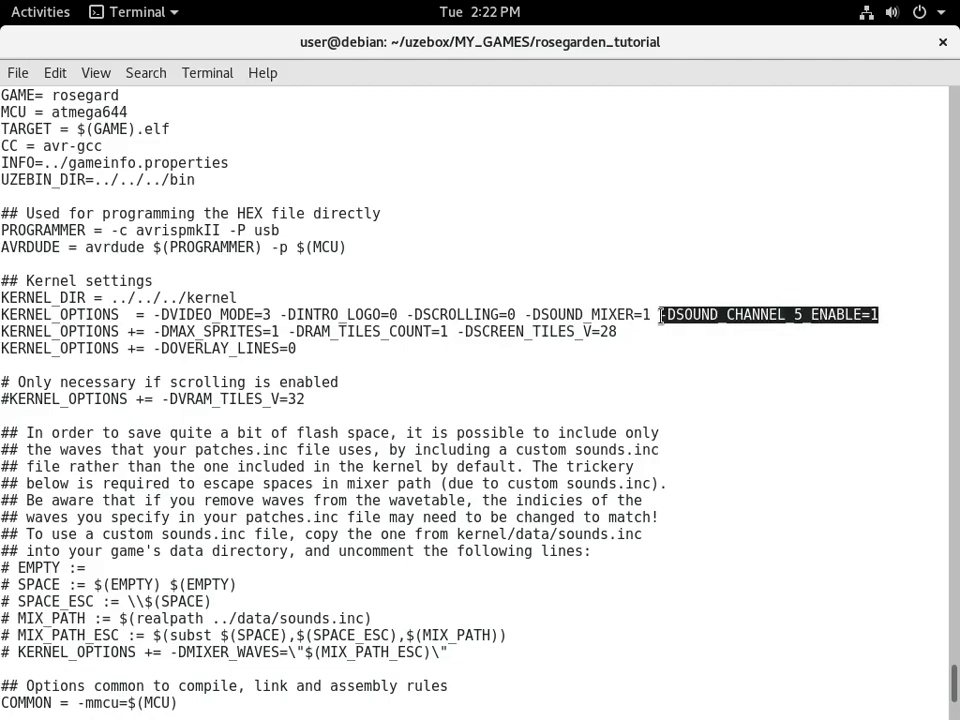
drag(527, 314, 647, 312)
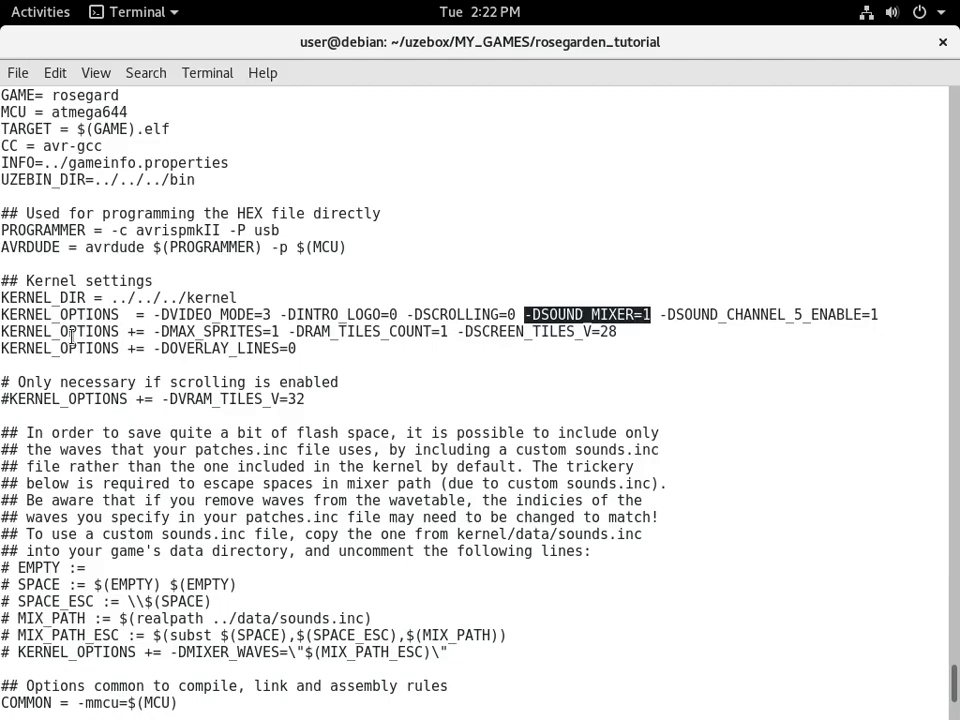
drag(660, 314, 874, 313)
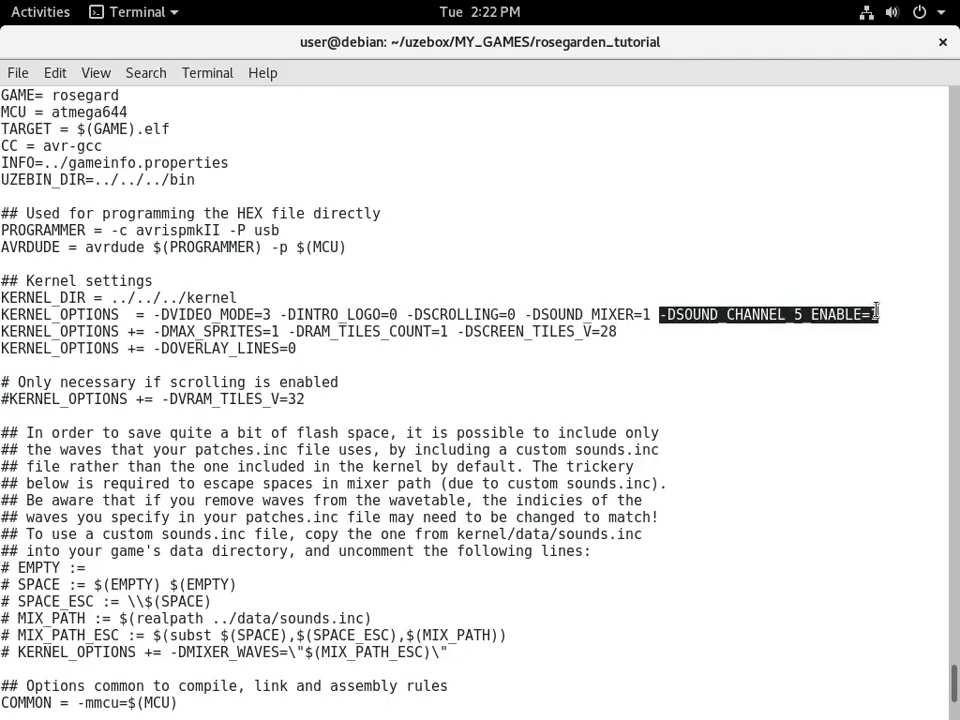
click(865, 367)
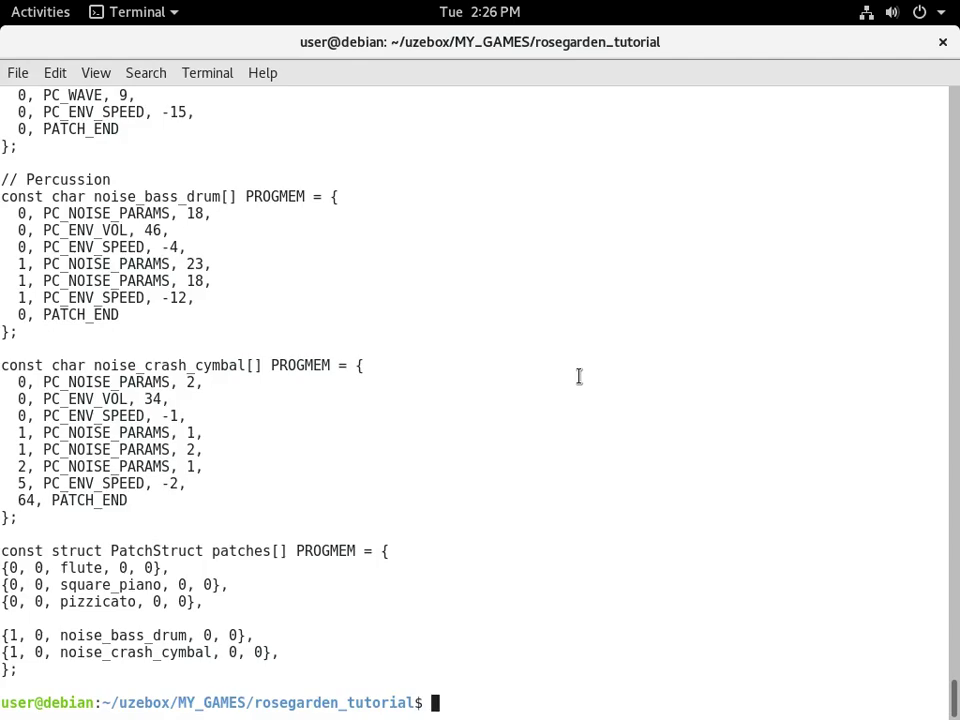
Run default/rosegard.uze in ~/cuzebox/cuzebox, watch the rose title screen, then close the emulator
text(~/cuzebox/cuze)
key(Tab)
text(def)
key(Tab)
text(ros)
key(Tab)
text(uze)
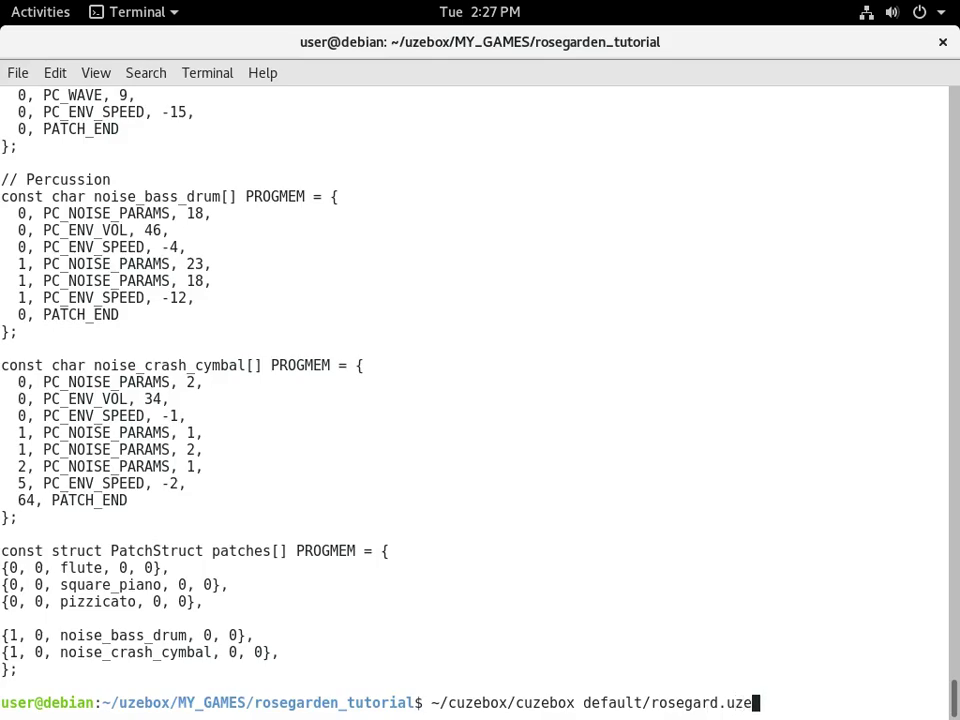
key(Return)
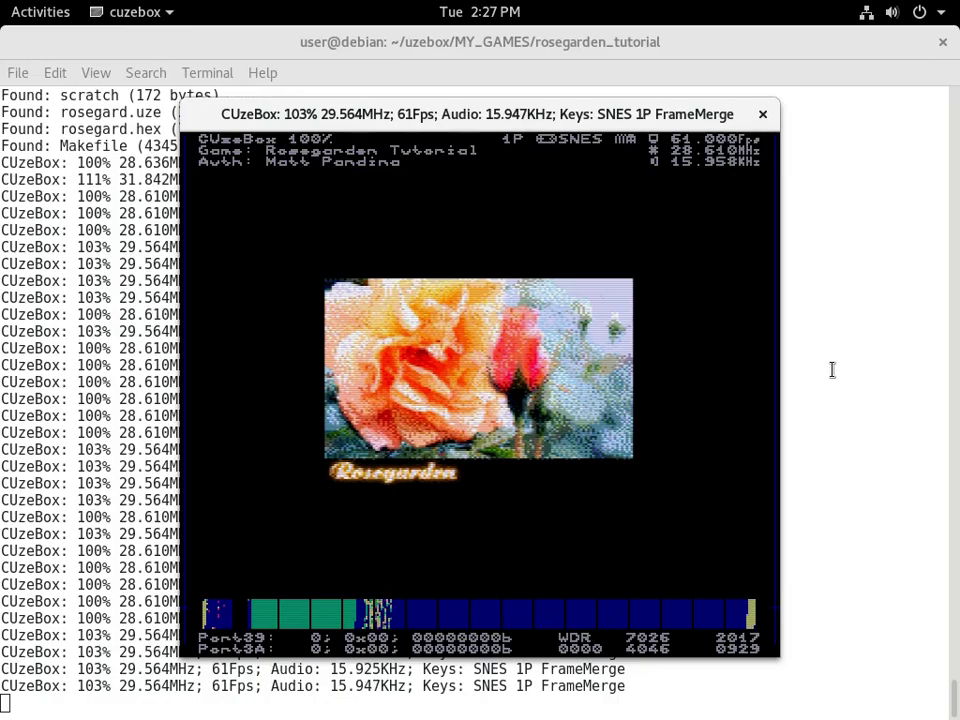
key(Escape)
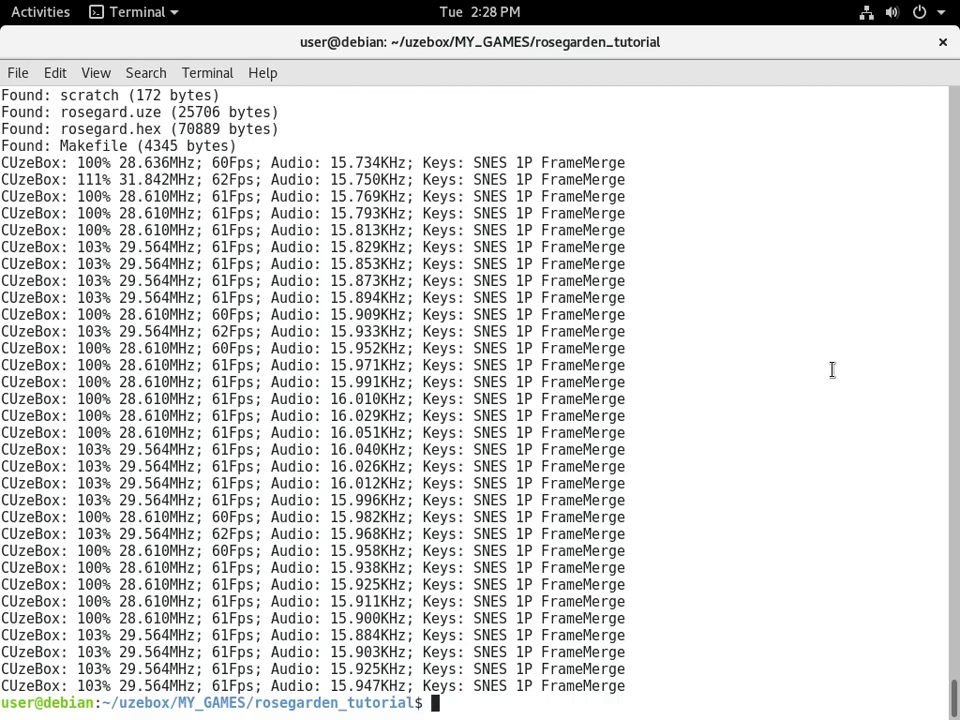
List the project folder, then enter the data folder and list its files
text(ls)
key(Return)
text(cd data)
key(Return)
text(ls)
key(Return)
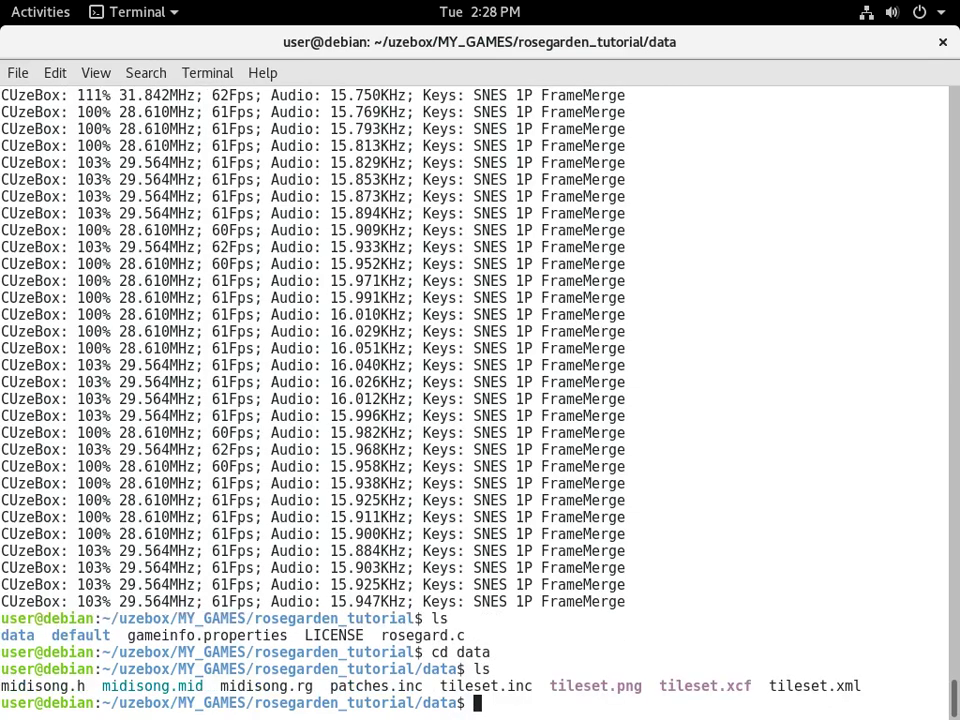
Create a backup folder and move all midisong.* files into it, confirming with ls
text(mkdir backup)
key(Return)
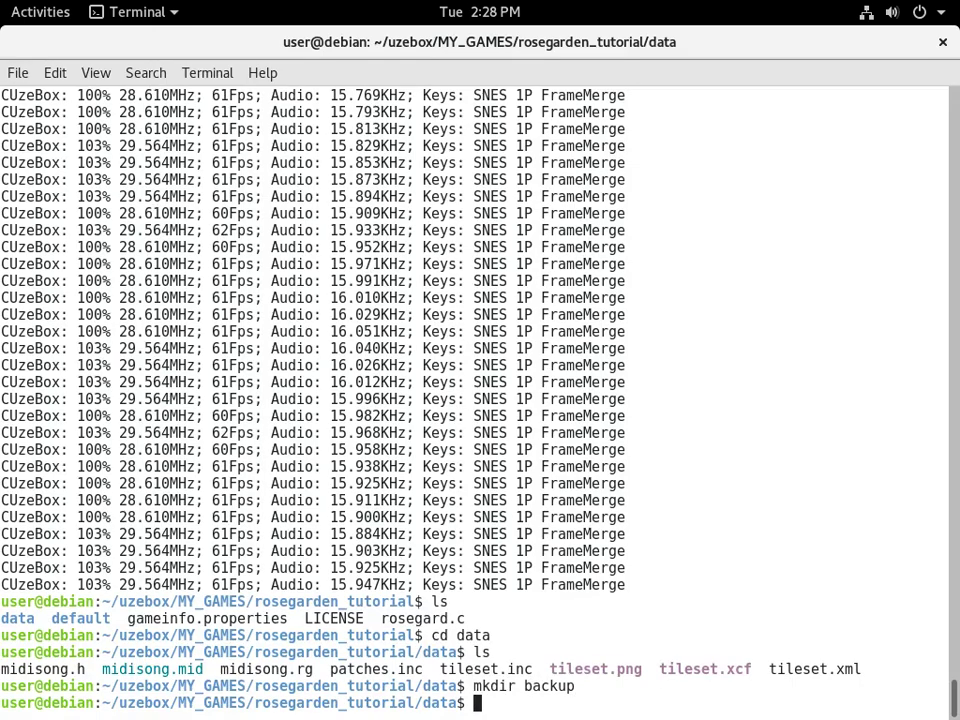
text(mv midisong.)
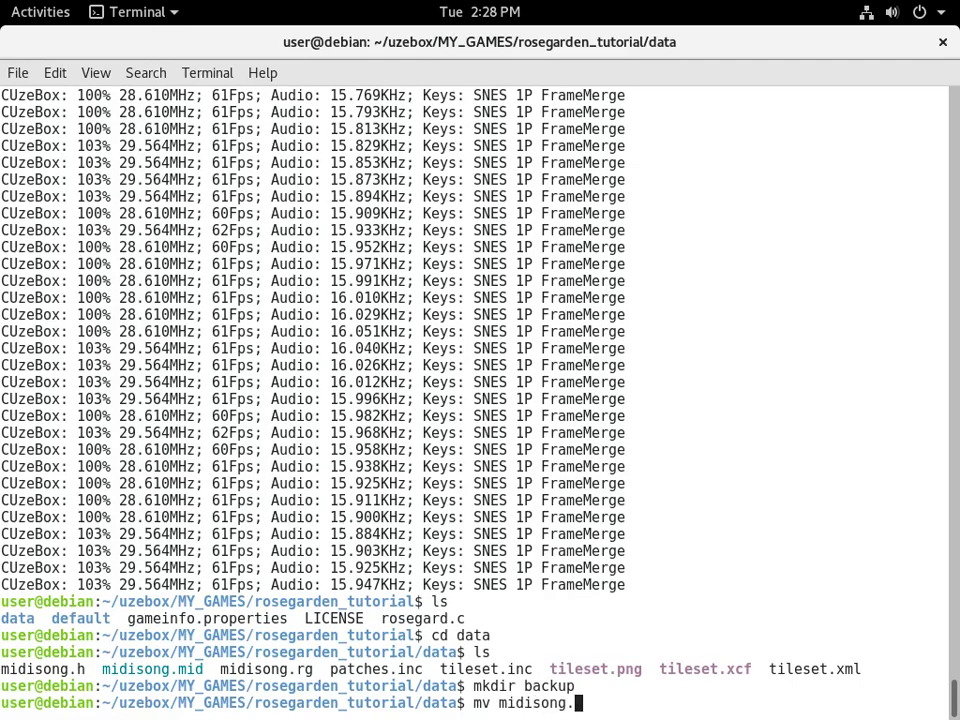
text(* ba)
key(Tab)
text(.)
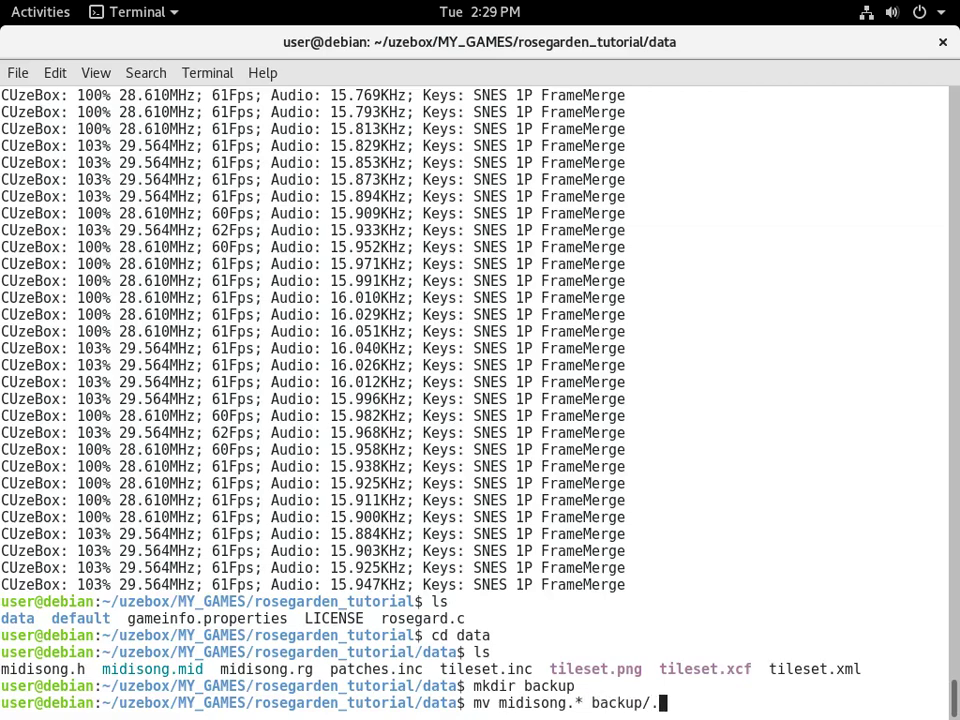
key(Return)
text(ls)
key(Return)
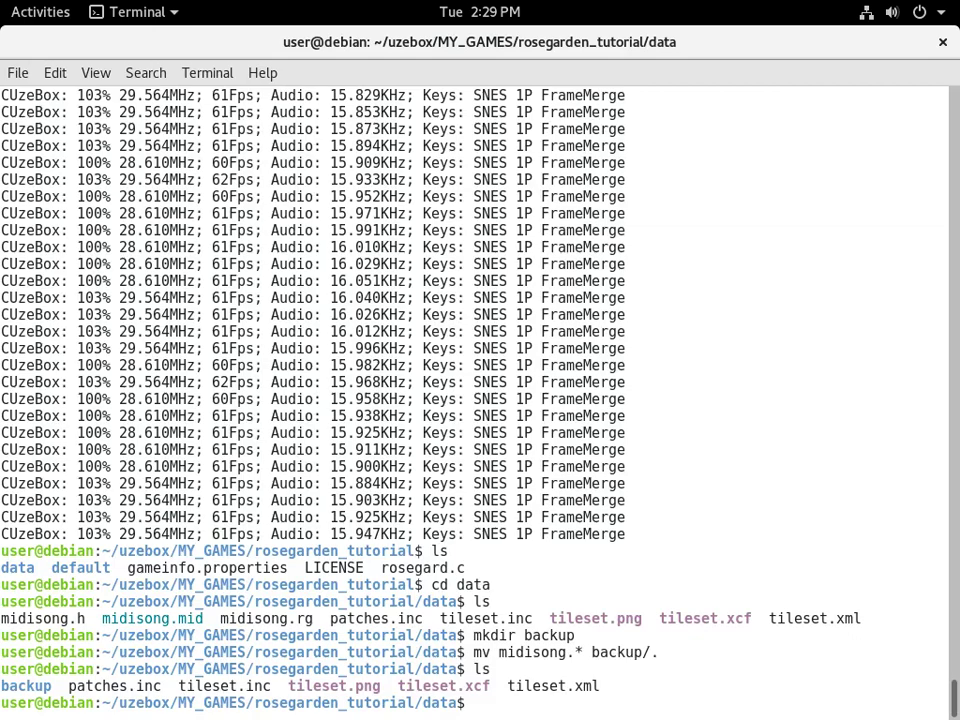
Go up to the tutorial folder and into the default folder
text(cd ..)
key(Return)
text(cd defau)
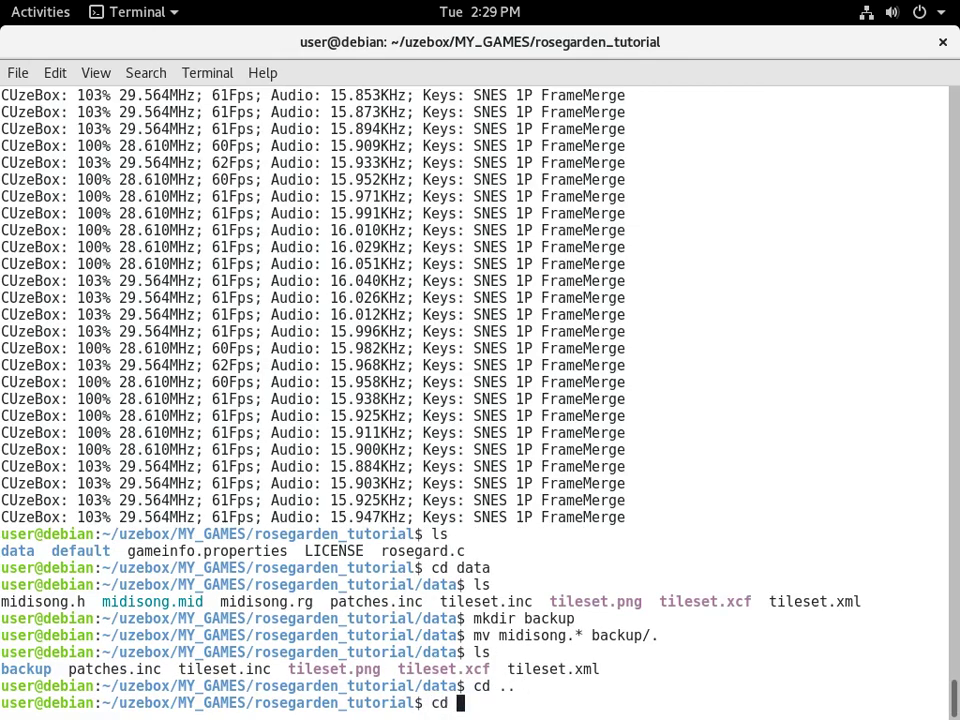
text(lt)
key(Return)
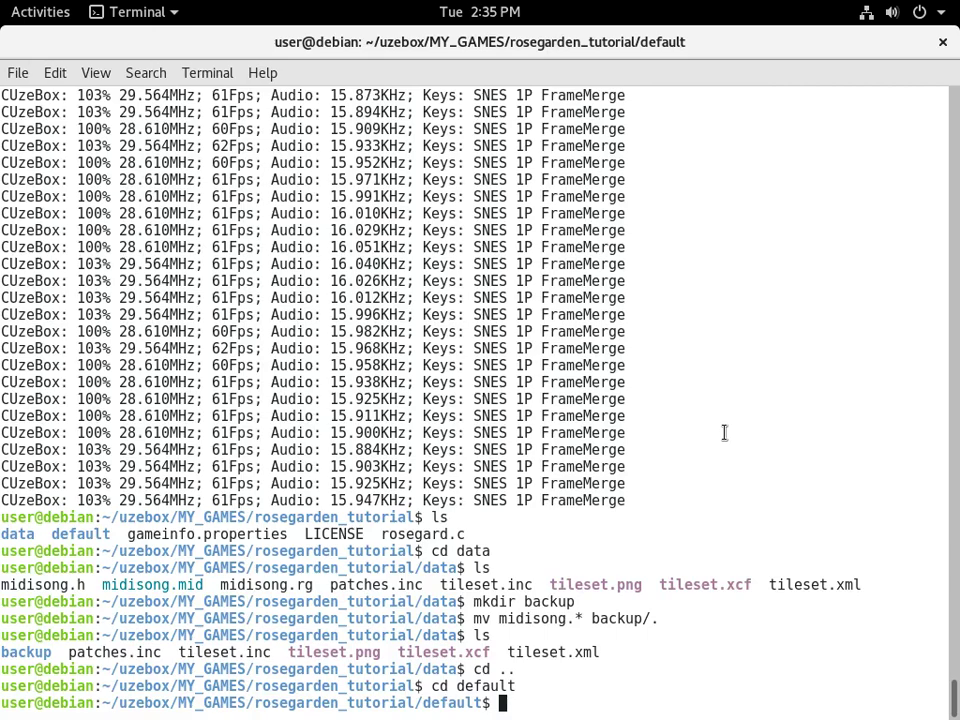
In a new home-directory tab, apt-get install rosegarden and timidity, declining jackd realtime priority
key(ctrl+shift+t)
text(cd)
key(Return)
text(sudo apt-get install roseg)
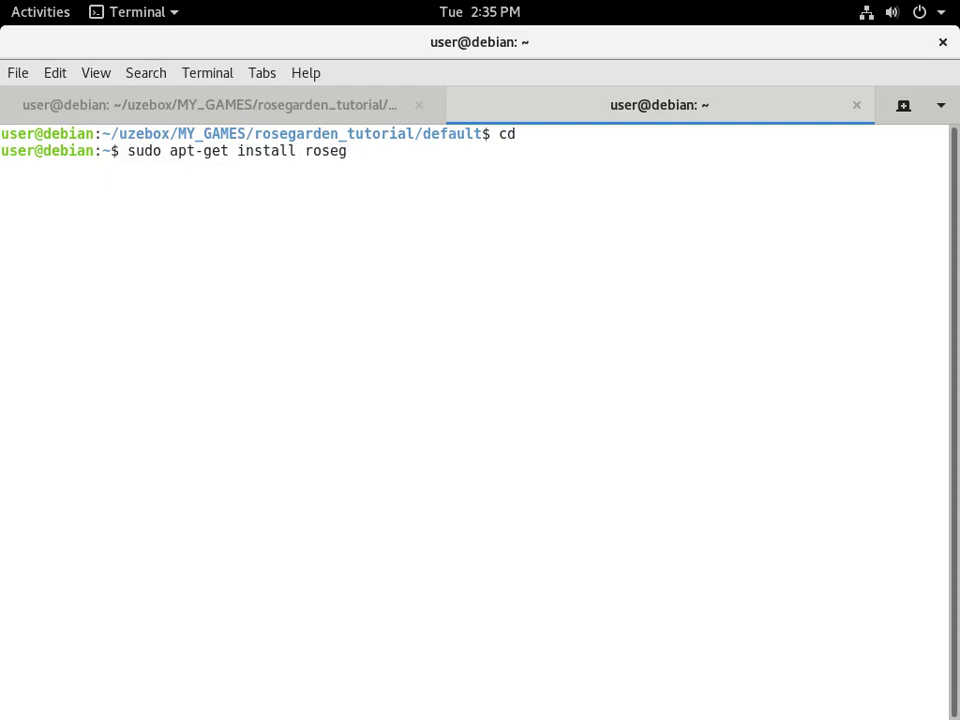
text(arden timidity)
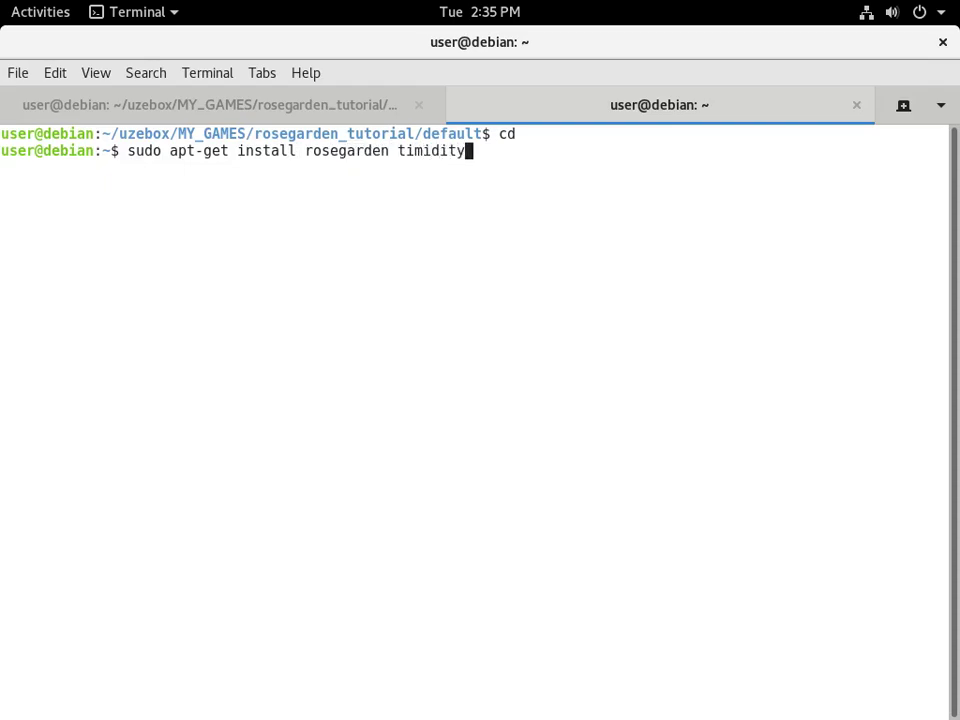
key(Return)
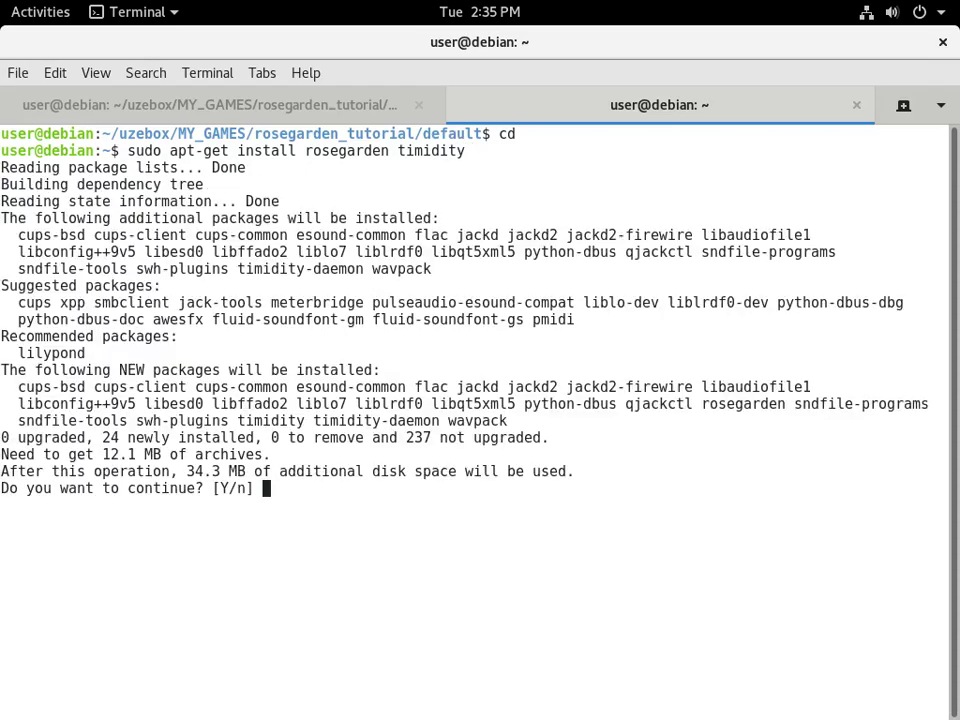
key(Return)
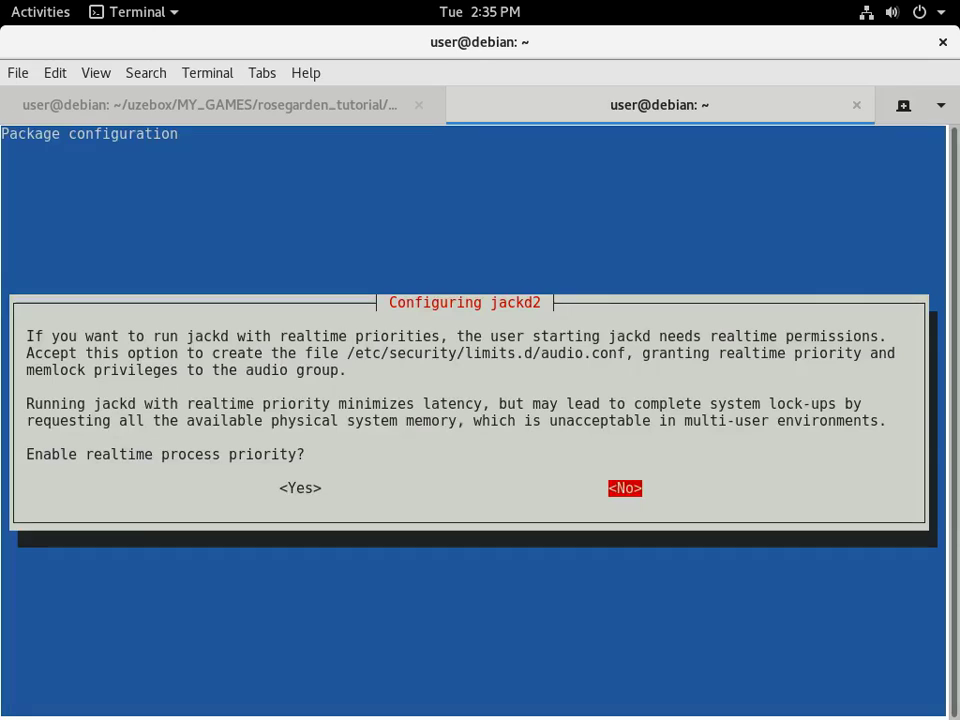
key(Return)
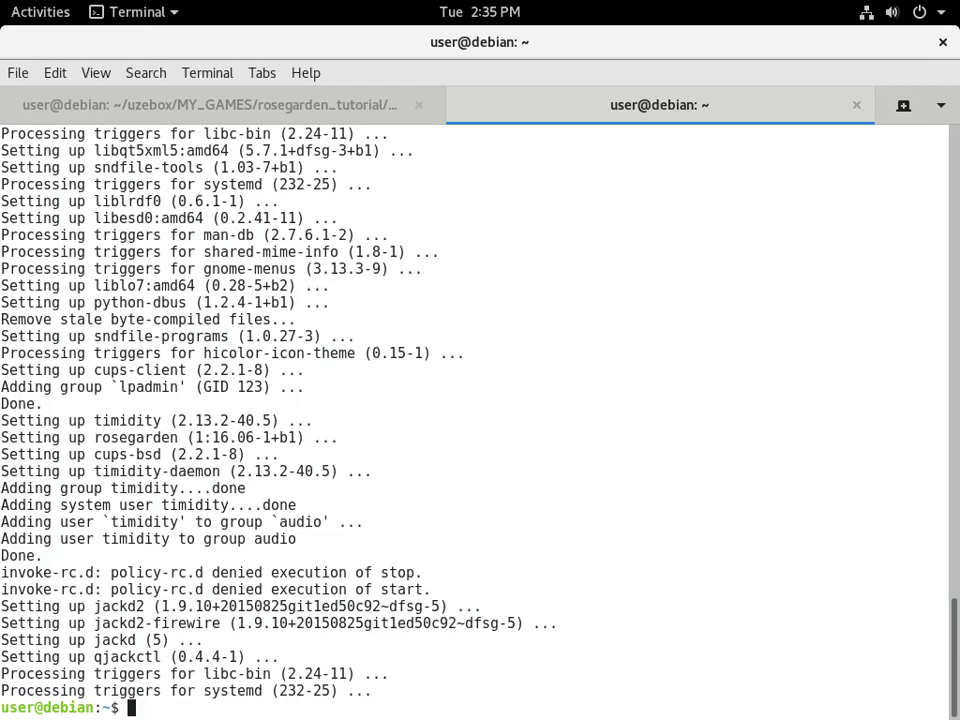
Start TiMidity as an ALSA MIDI server with timidity -iA, then open a third tab
text(timidit)
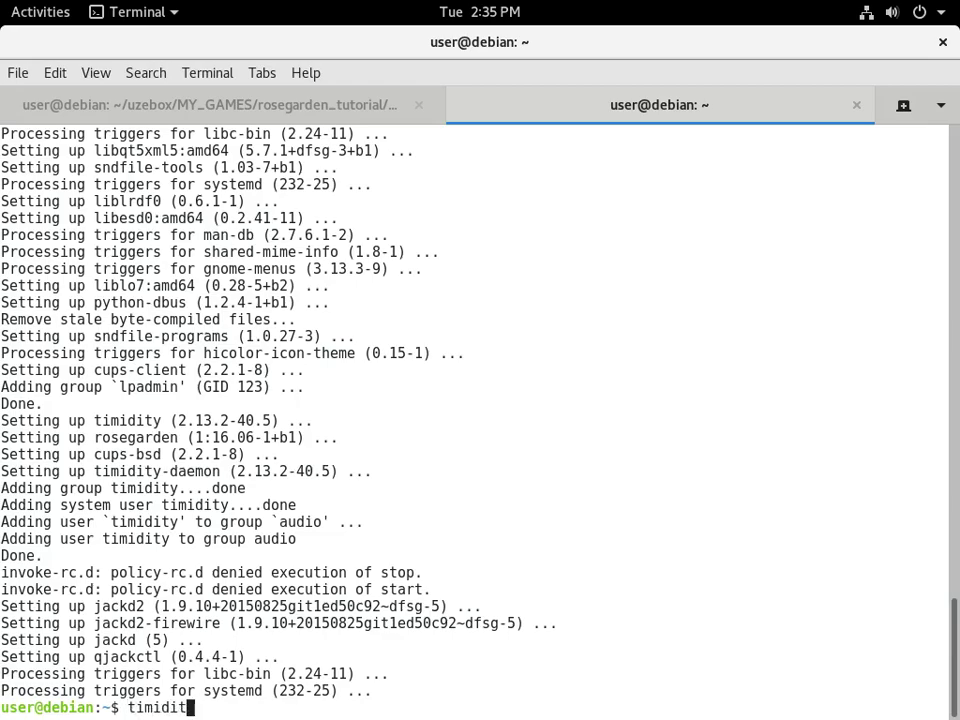
text(y -iA)
key(Return)
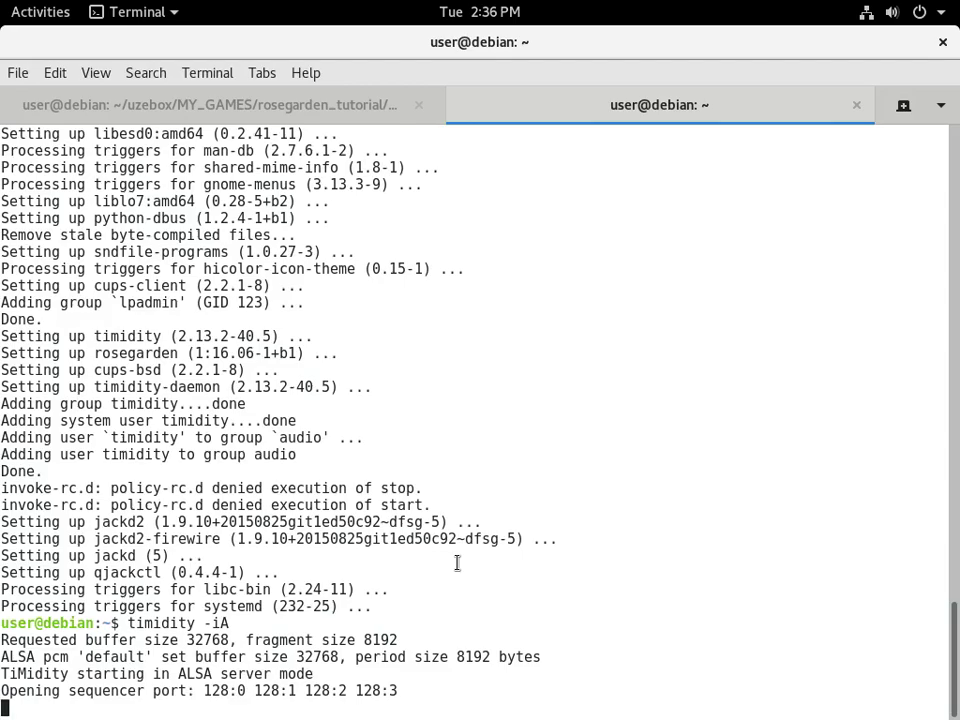
key(ctrl+shift+t)
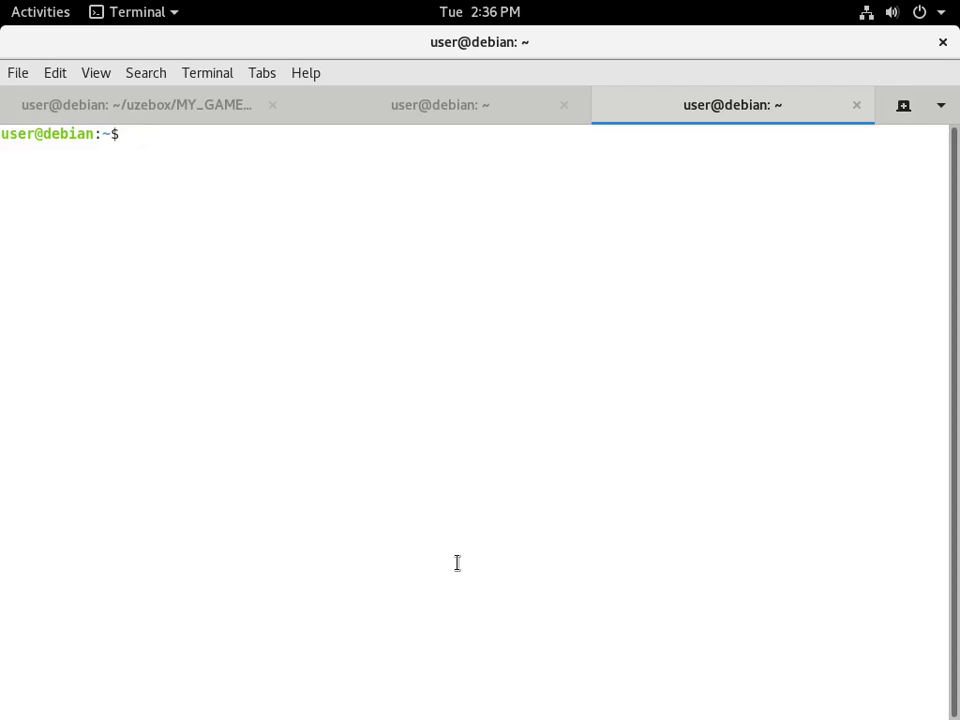
Launch rosegarden, dismiss the welcome message, maximize the window and close the Transport window
text(rosegarden)
key(Return)
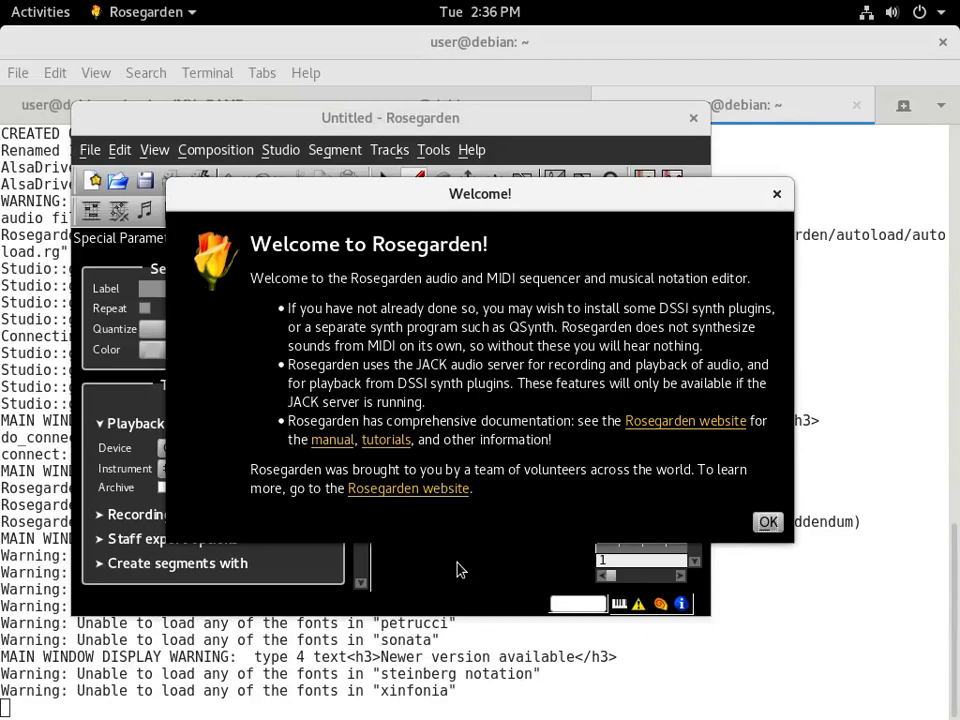
click(767, 527)
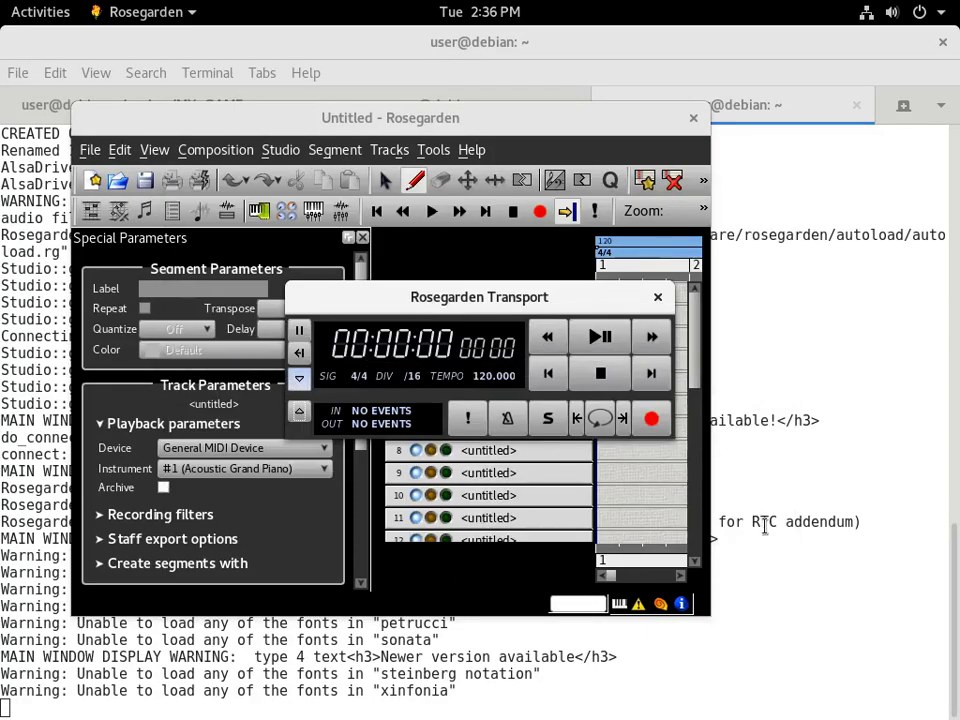
double_click(615, 121)
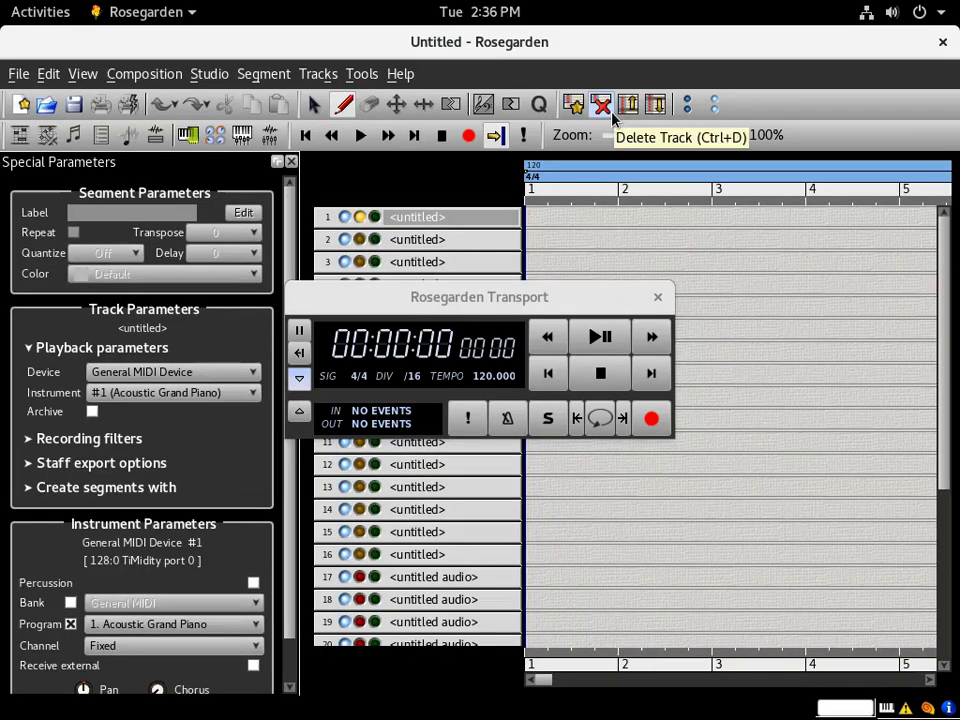
drag(598, 298, 421, 482)
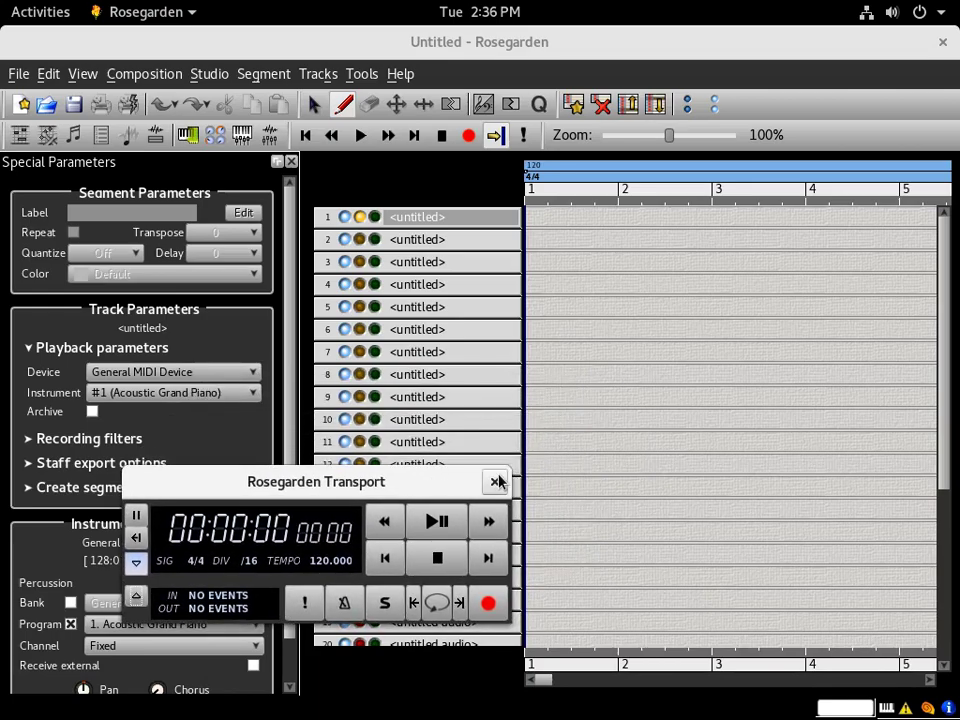
click(497, 482)
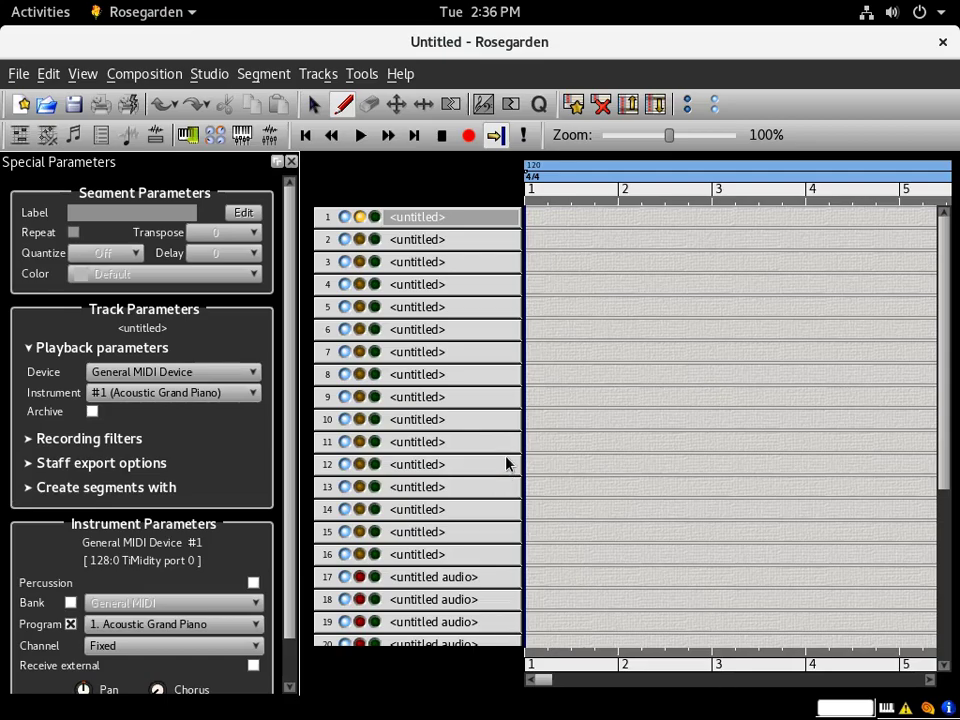
Delete track 5 and every later MIDI and audio track with Ctrl+D, then select track 1
drag(300, 238, 286, 238)
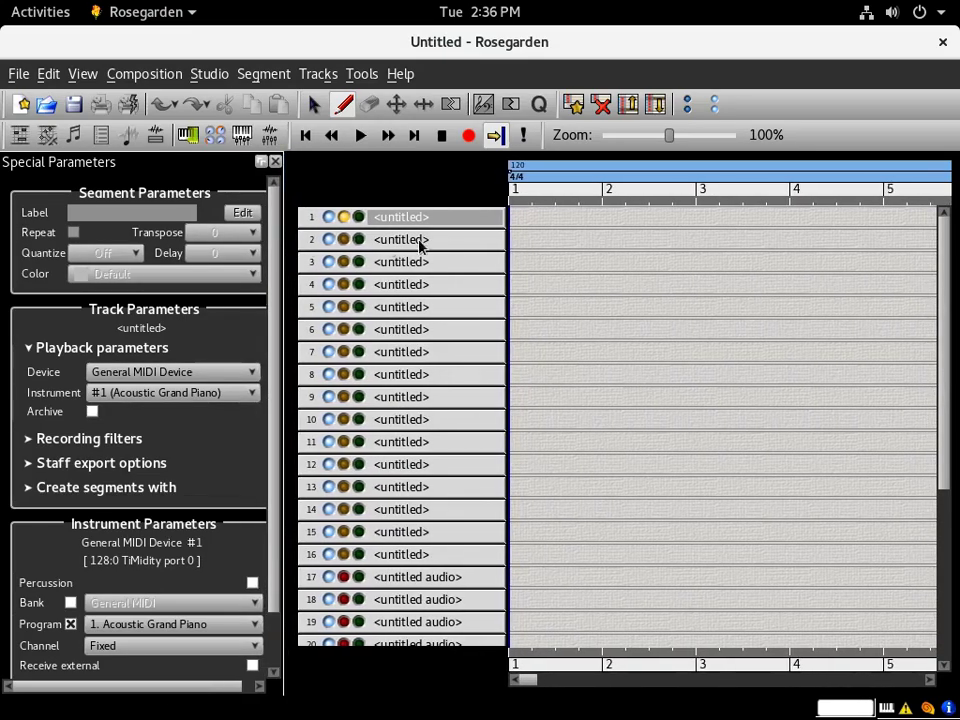
click(449, 313)
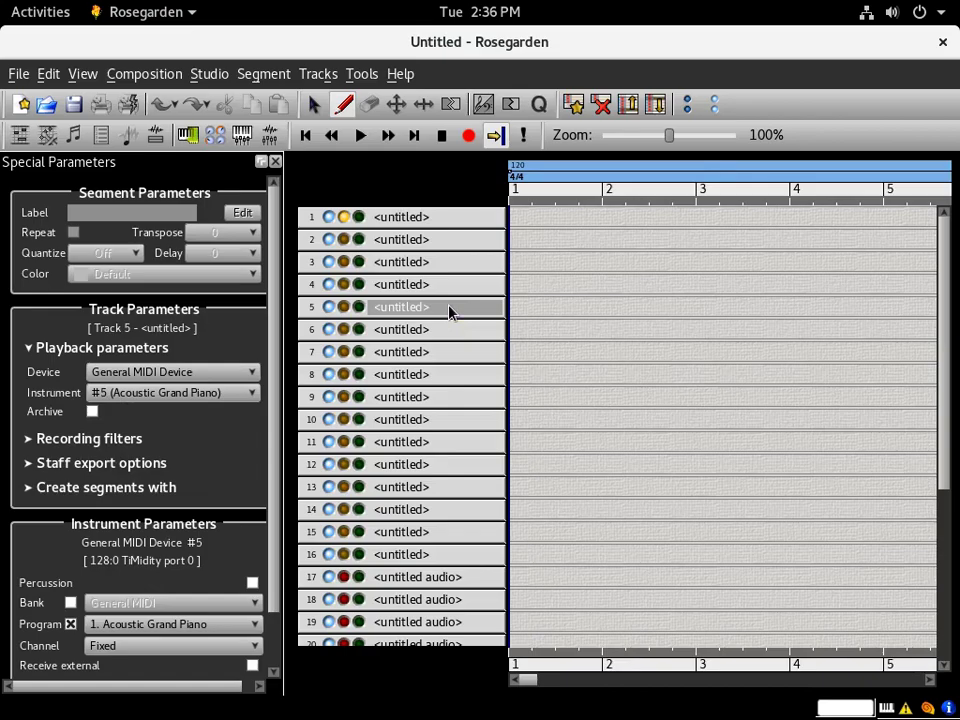
key(ctrl+d)
key(ctrl+d)
key(ctrl+d)
key(ctrl+d)
key(ctrl+d)
key(ctrl+d)
key(ctrl+d)
key(ctrl+d)
key(ctrl+d)
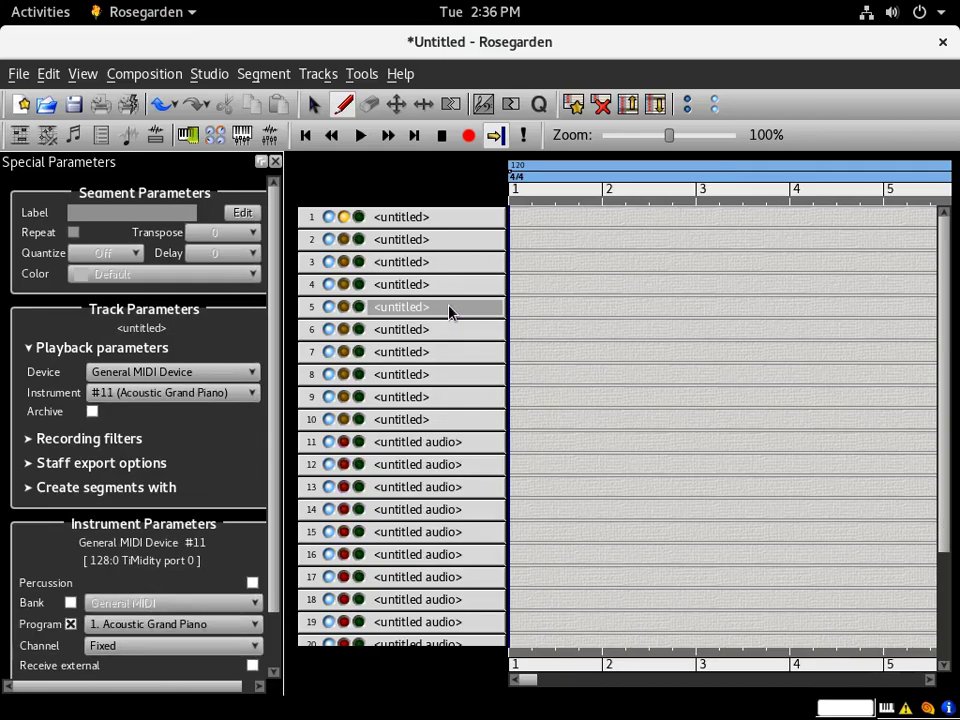
key(ctrl+d)
key(ctrl+d)
key(ctrl+d)
key(ctrl+d)
key(ctrl+d)
key(ctrl+d)
key(ctrl+d)
key(ctrl+d)
key(ctrl+d)
key(ctrl+d)
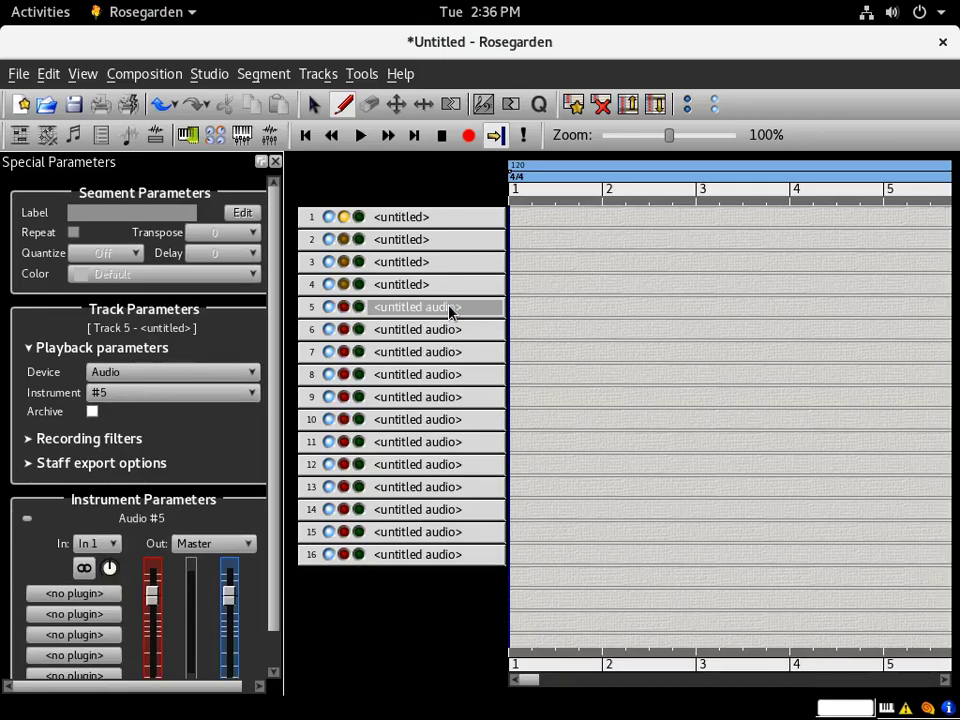
key(ctrl+d)
key(ctrl+d)
key(ctrl+d)
key(ctrl+d)
key(ctrl+d)
key(ctrl+d)
key(ctrl+d)
key(ctrl+d)
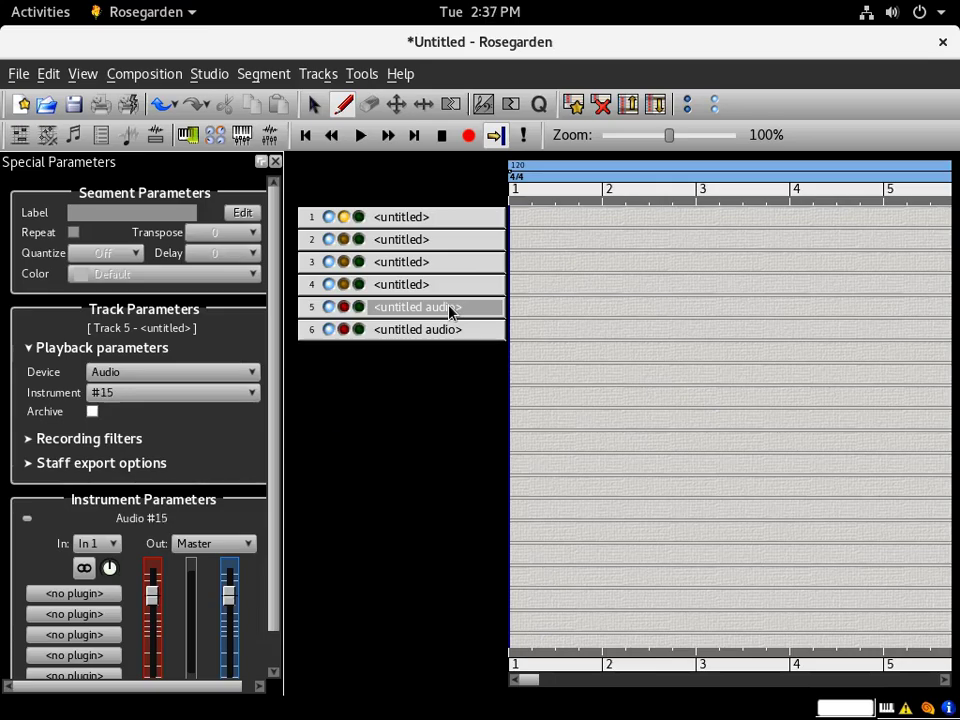
key(ctrl+d)
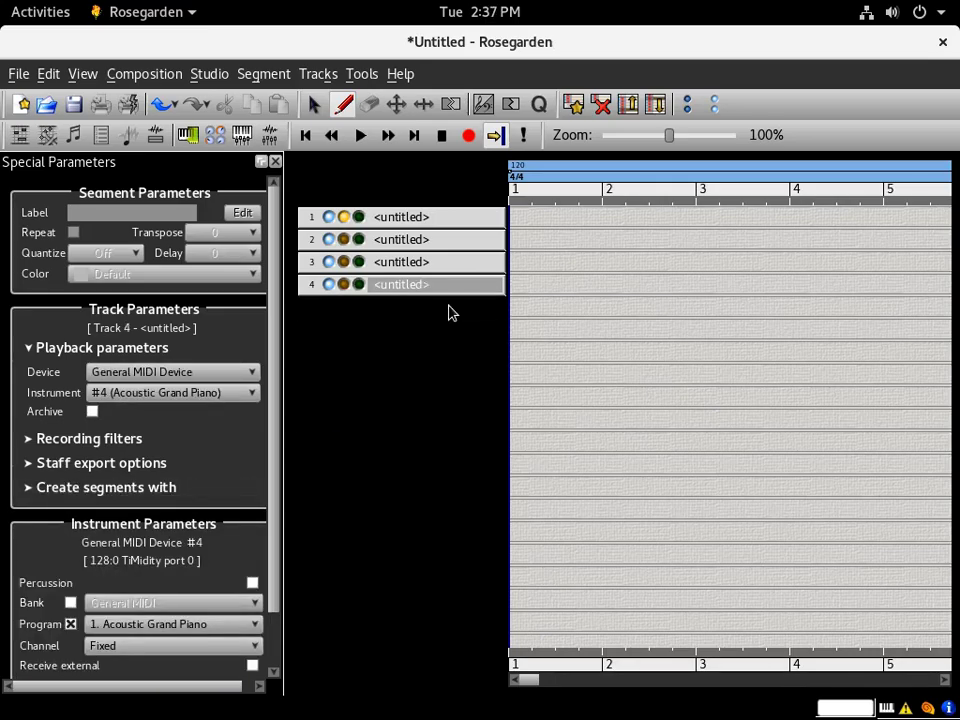
click(451, 221)
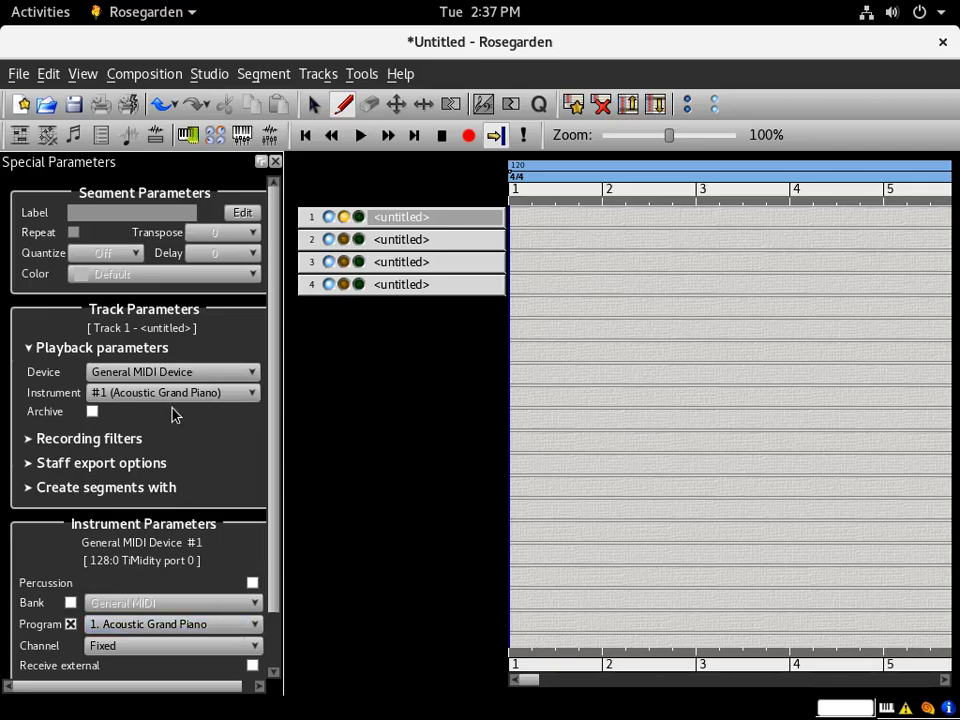
Set track 2 to program 2 Bright Acoustic Piano, track 3 to 3 Electric Grand Piano, track 4 to 4 Honky-tonk Piano
click(425, 242)
click(251, 624)
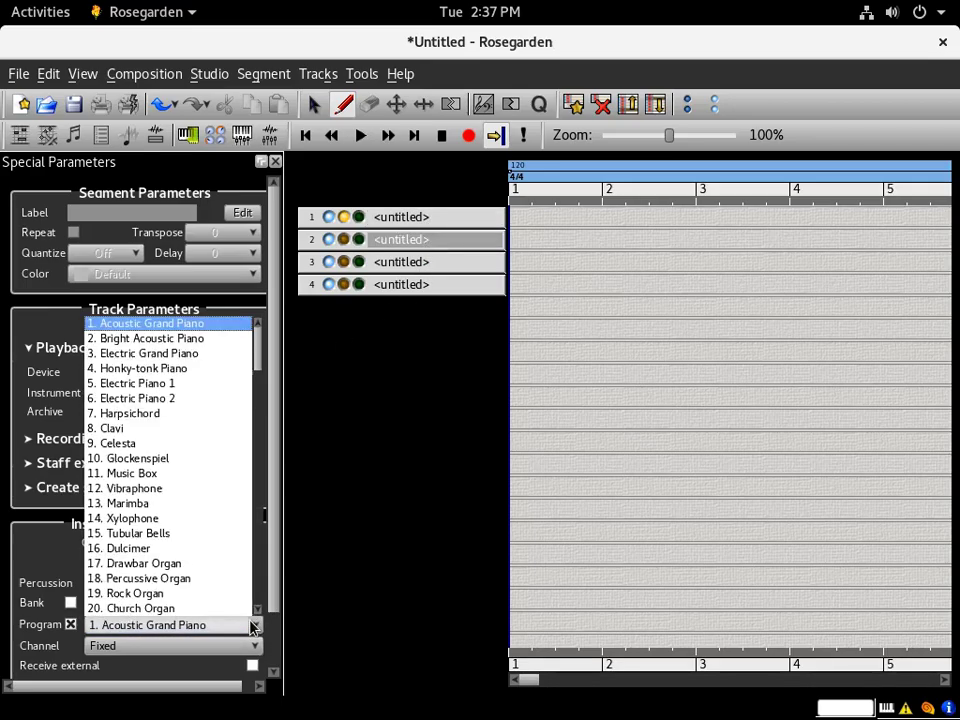
click(205, 343)
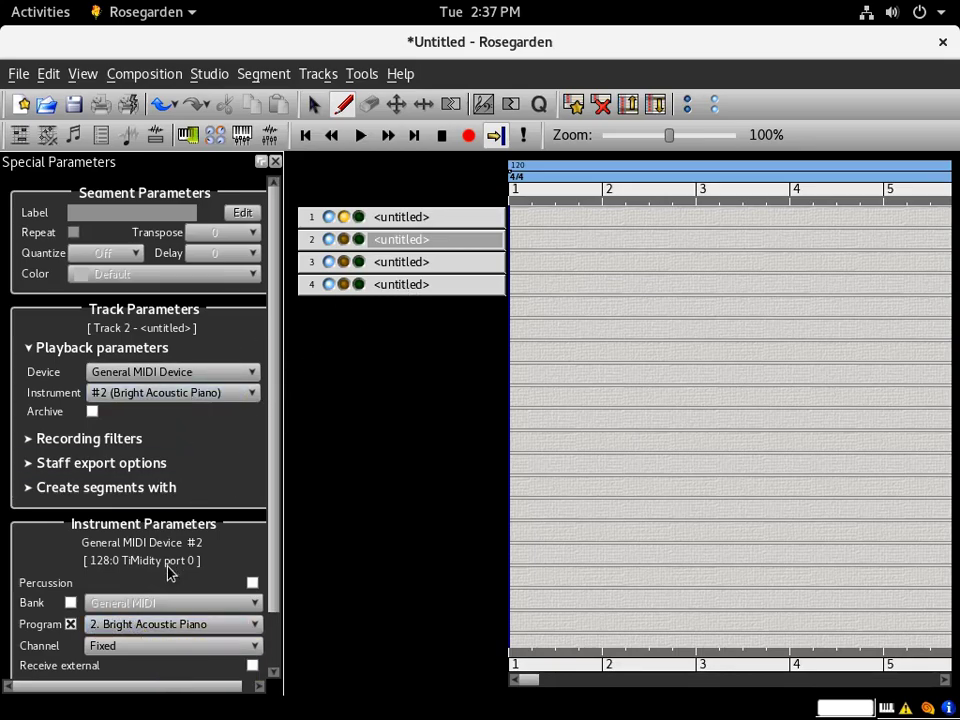
click(398, 266)
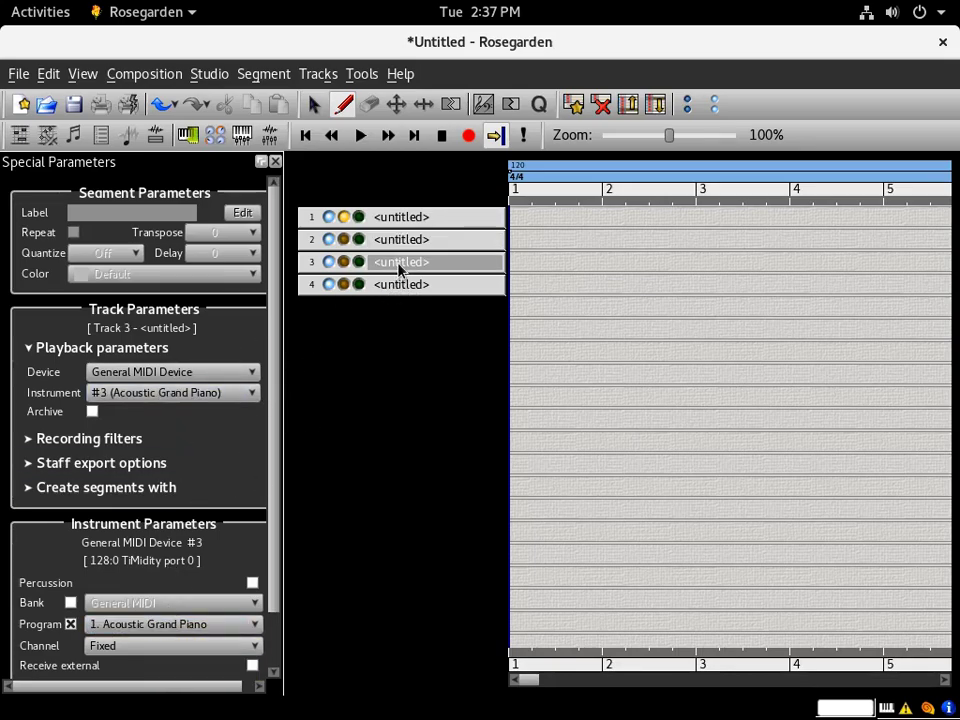
click(219, 625)
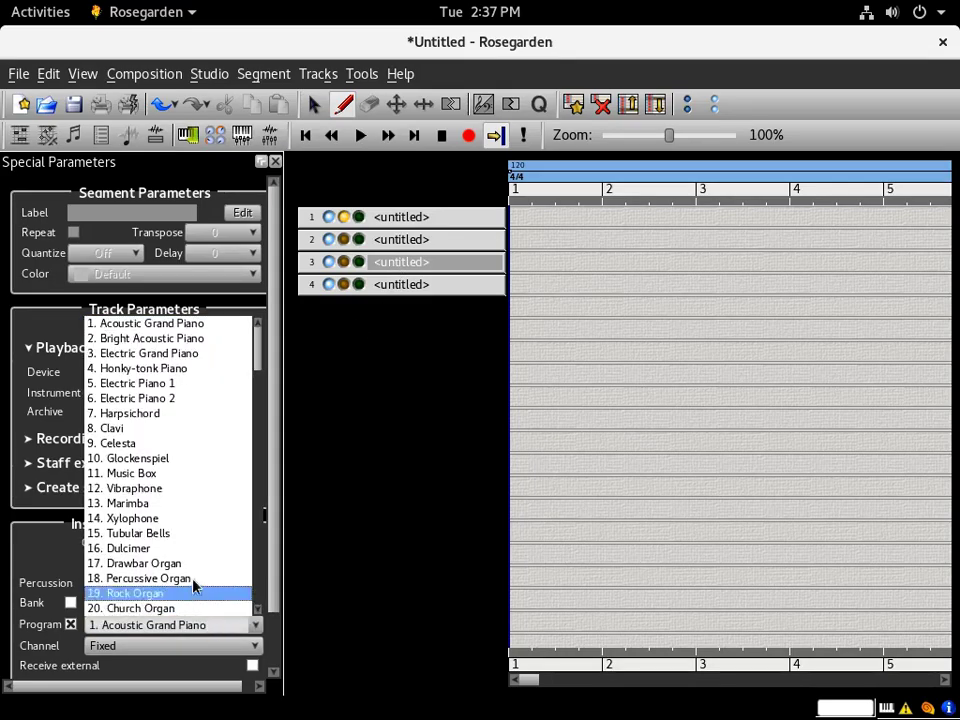
click(185, 354)
click(439, 285)
click(184, 627)
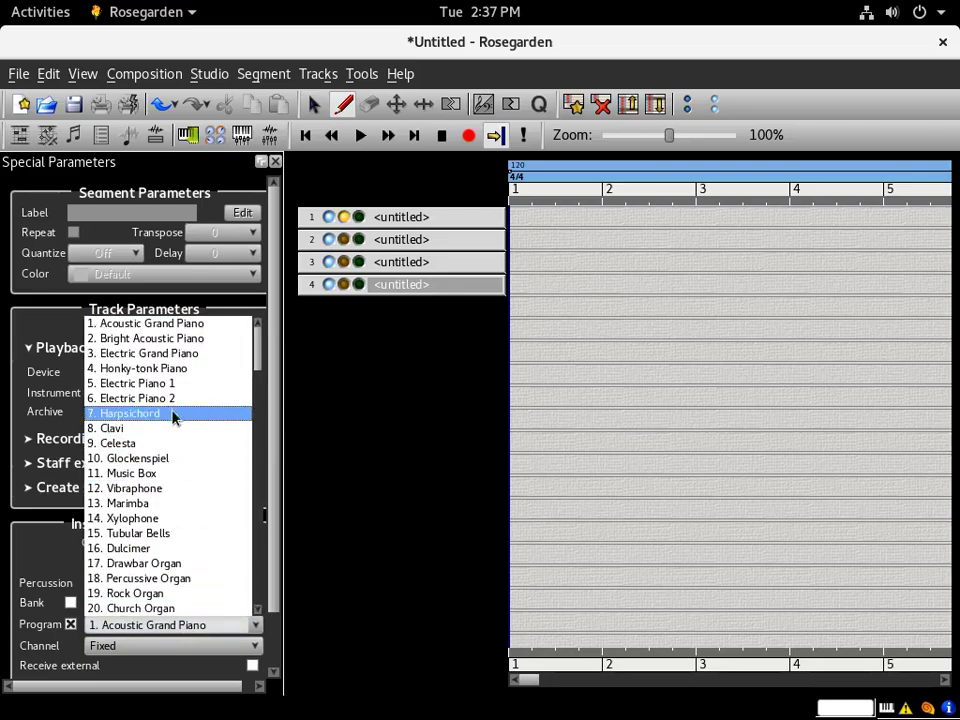
click(170, 369)
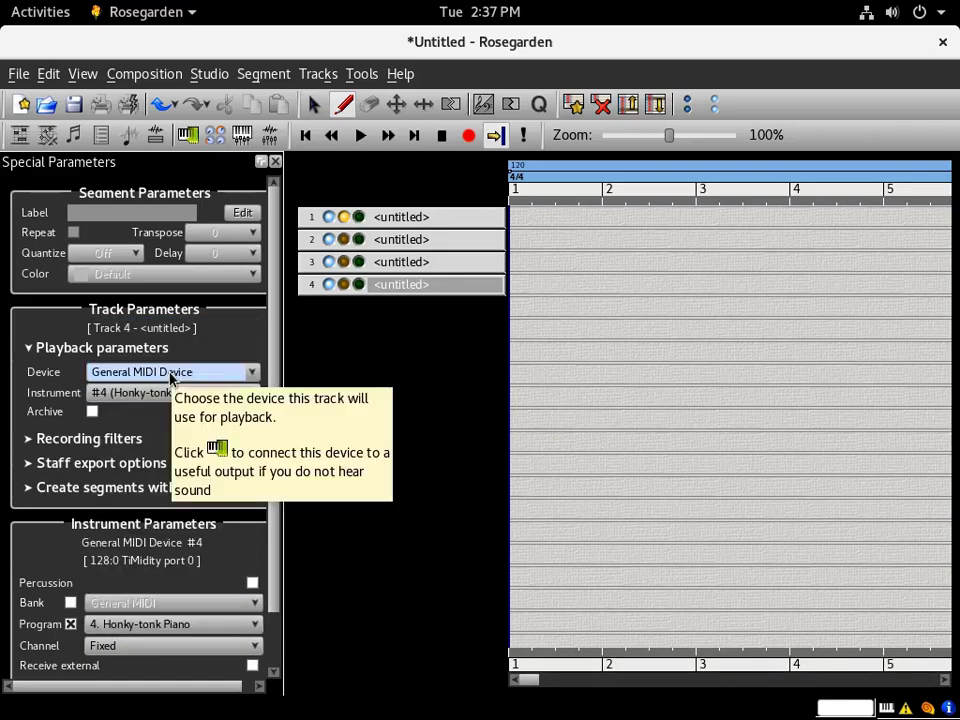